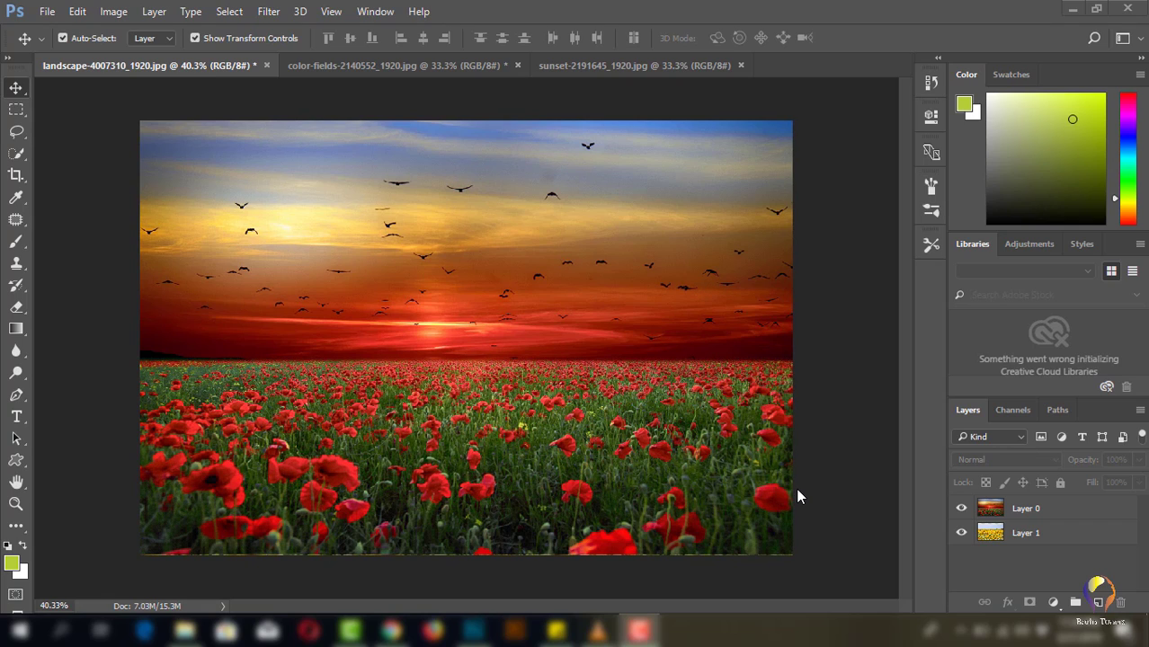
{"action": "left_click", "coordinate": [961, 509]}
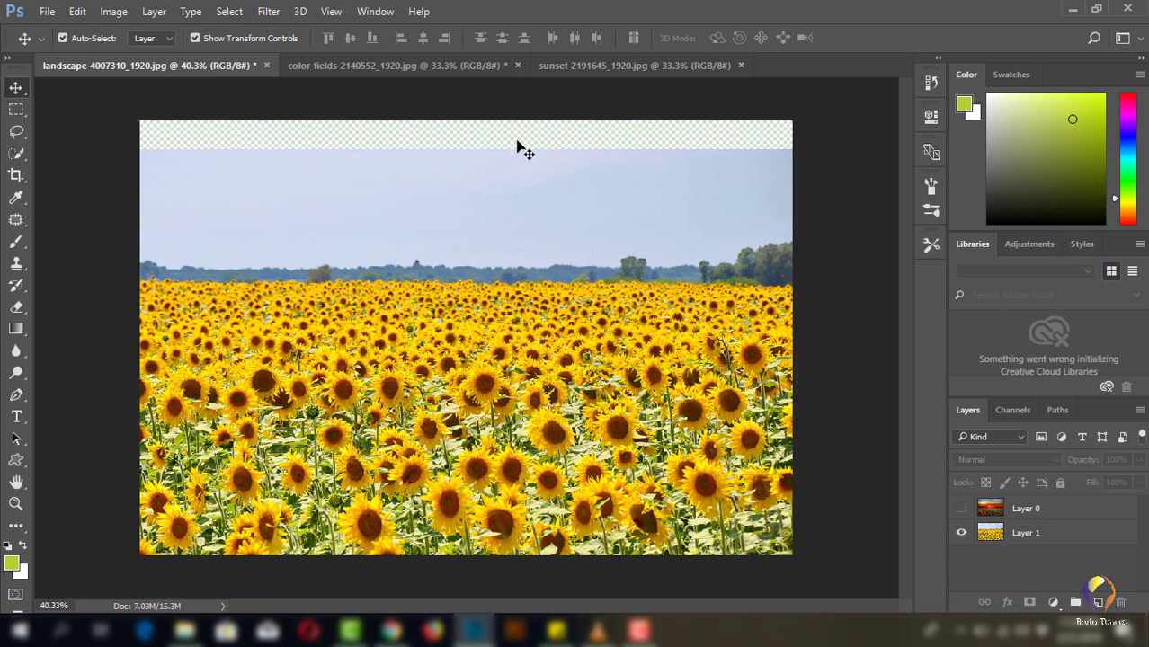
{"action": "left_click", "coordinate": [962, 509]}
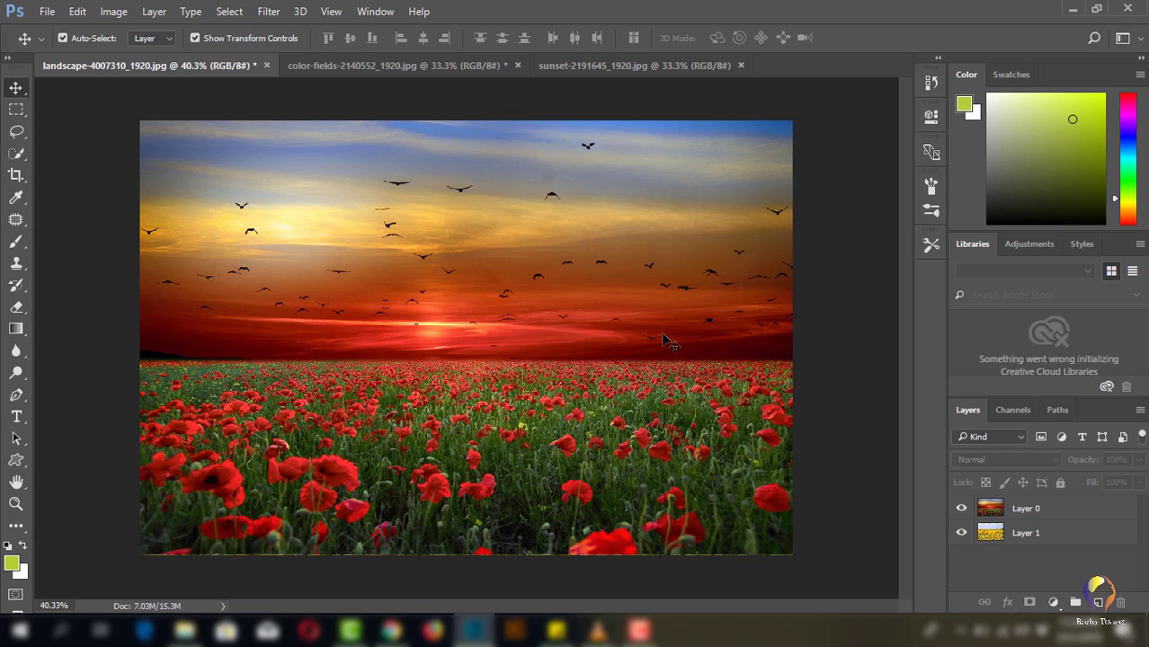
{"action": "left_click", "coordinate": [961, 533]}
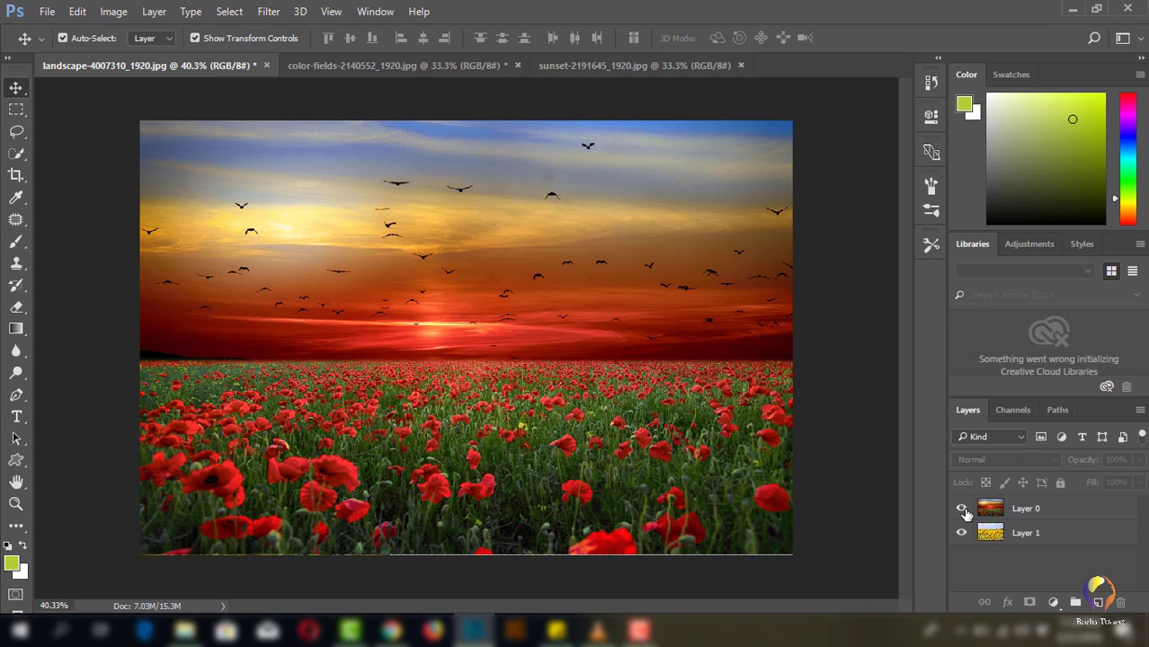
{"action": "left_click", "coordinate": [961, 534]}
{"action": "left_click", "coordinate": [961, 509]}
{"action": "left_click", "coordinate": [962, 510]}
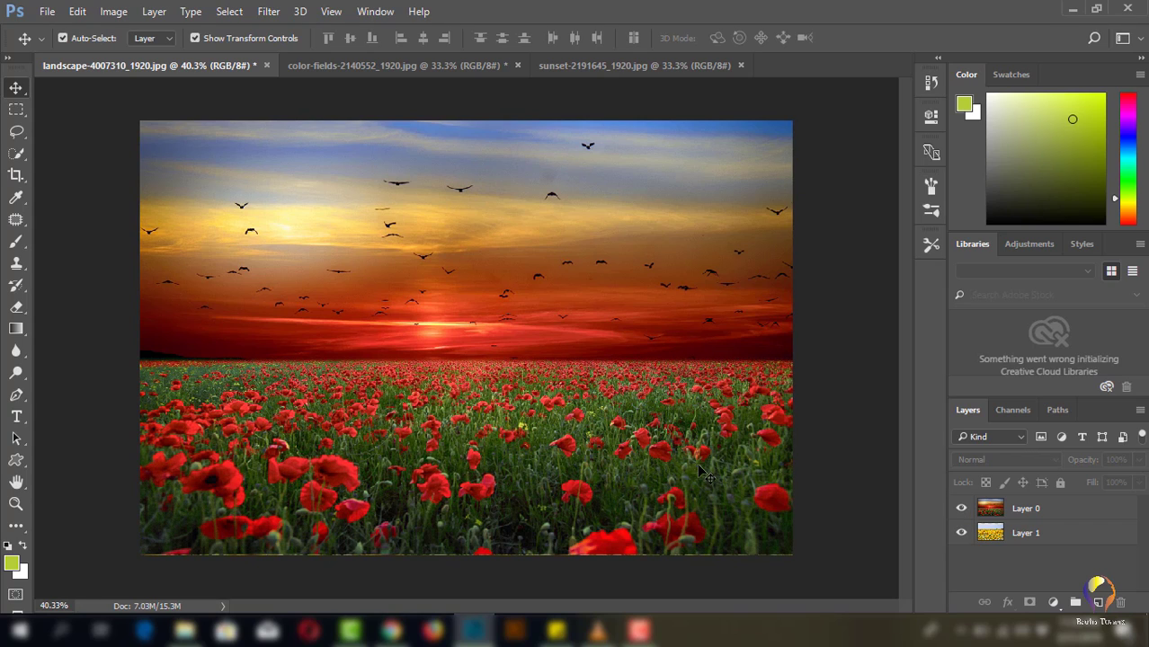
Step: Close the color-fields image without saving its changes
{"action": "left_click", "coordinate": [376, 63]}
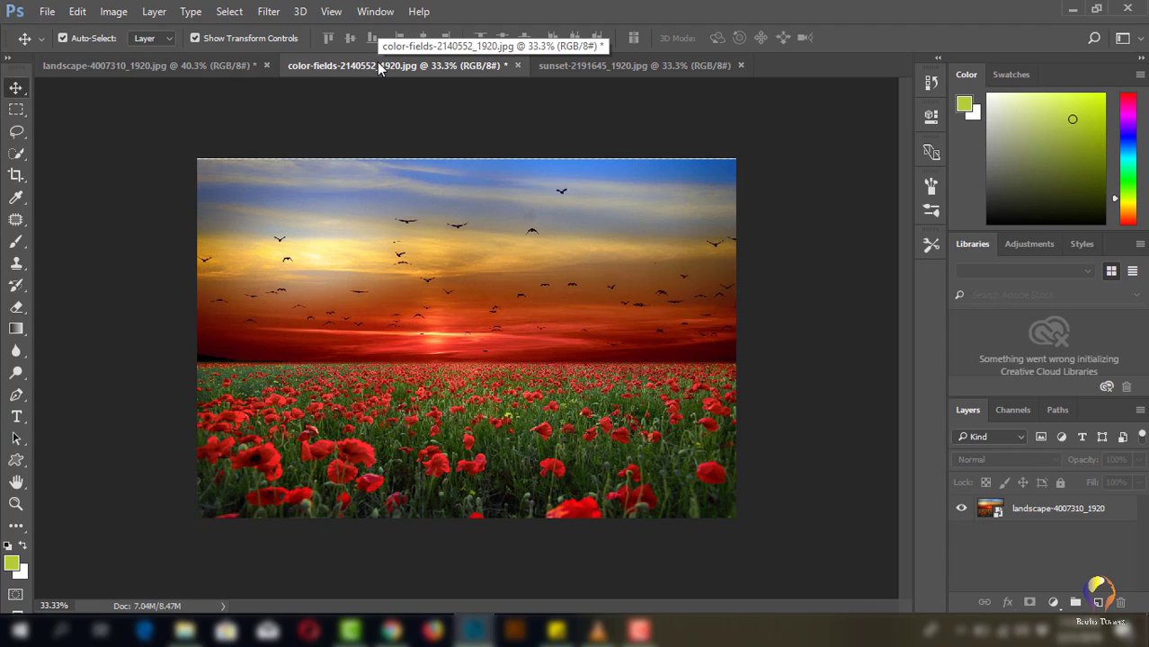
{"action": "left_click", "coordinate": [576, 64]}
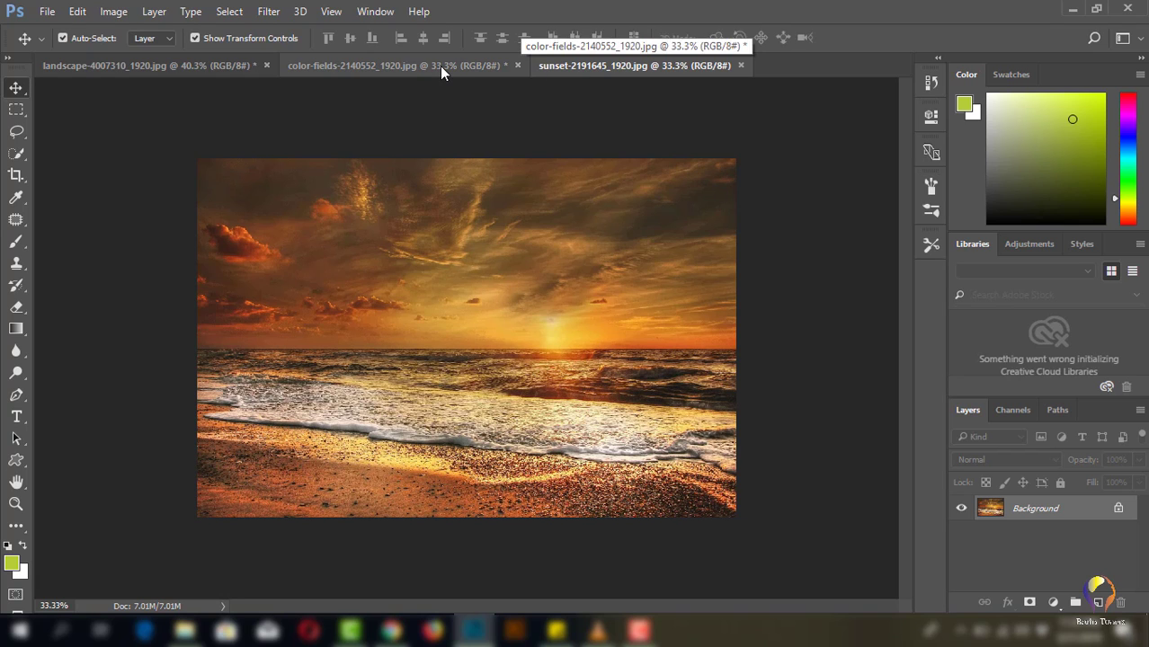
{"action": "left_click", "coordinate": [440, 67]}
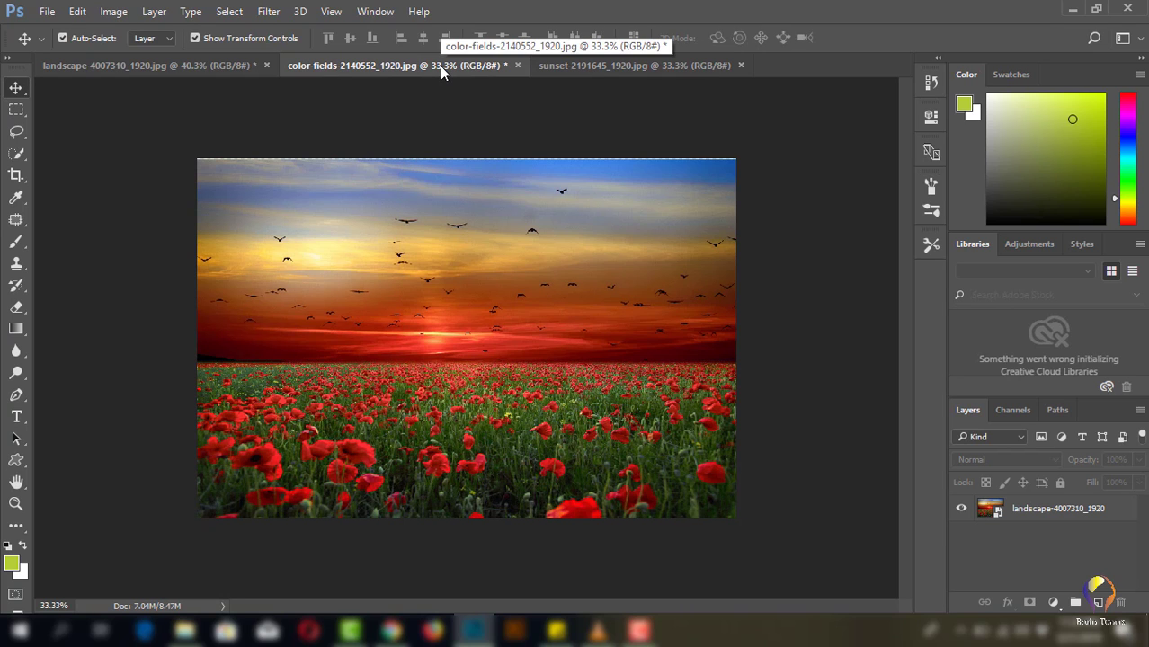
{"action": "key", "text": "ctrl+Tab"}
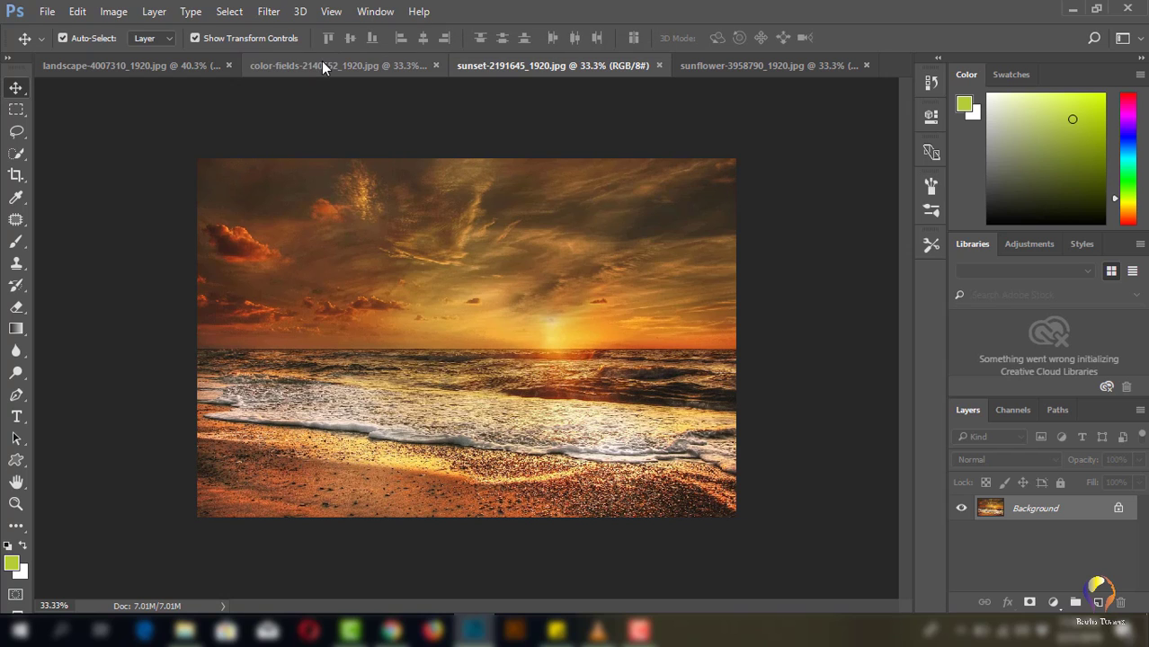
{"action": "left_click", "coordinate": [321, 62]}
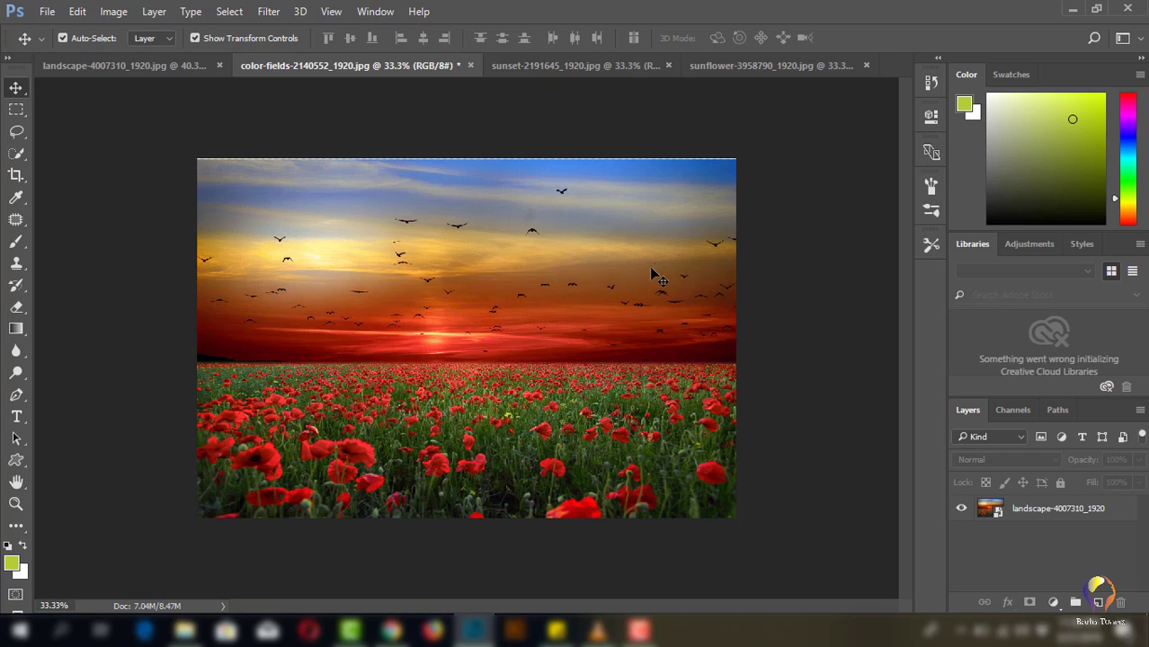
{"action": "left_click", "coordinate": [176, 68]}
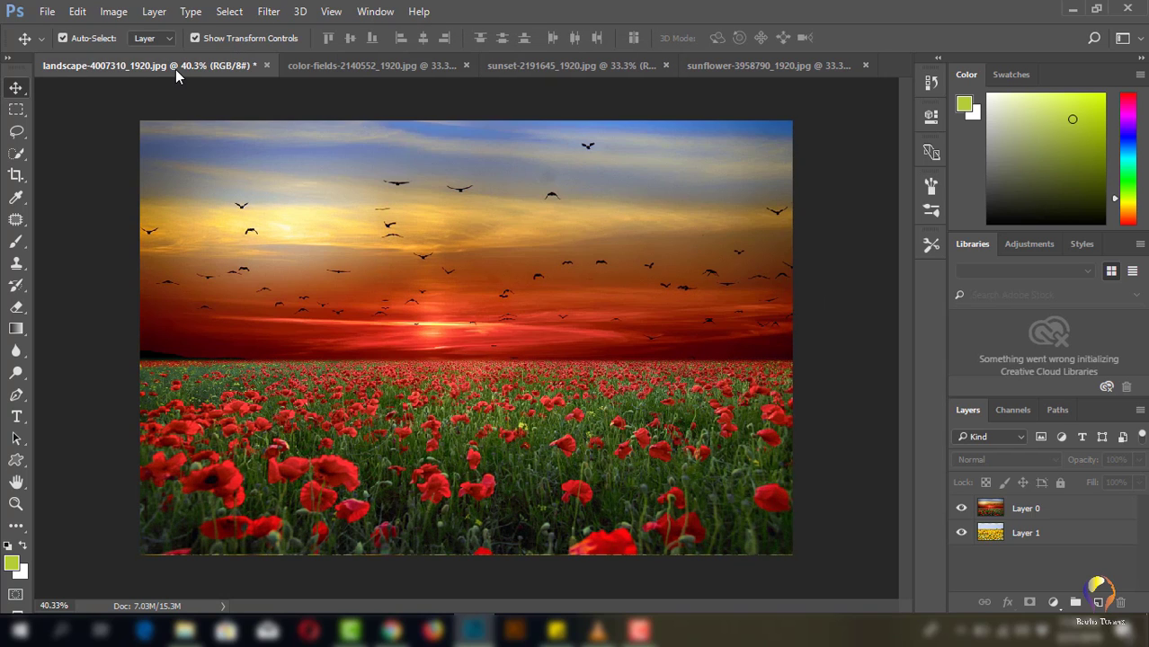
{"action": "left_click", "coordinate": [427, 65]}
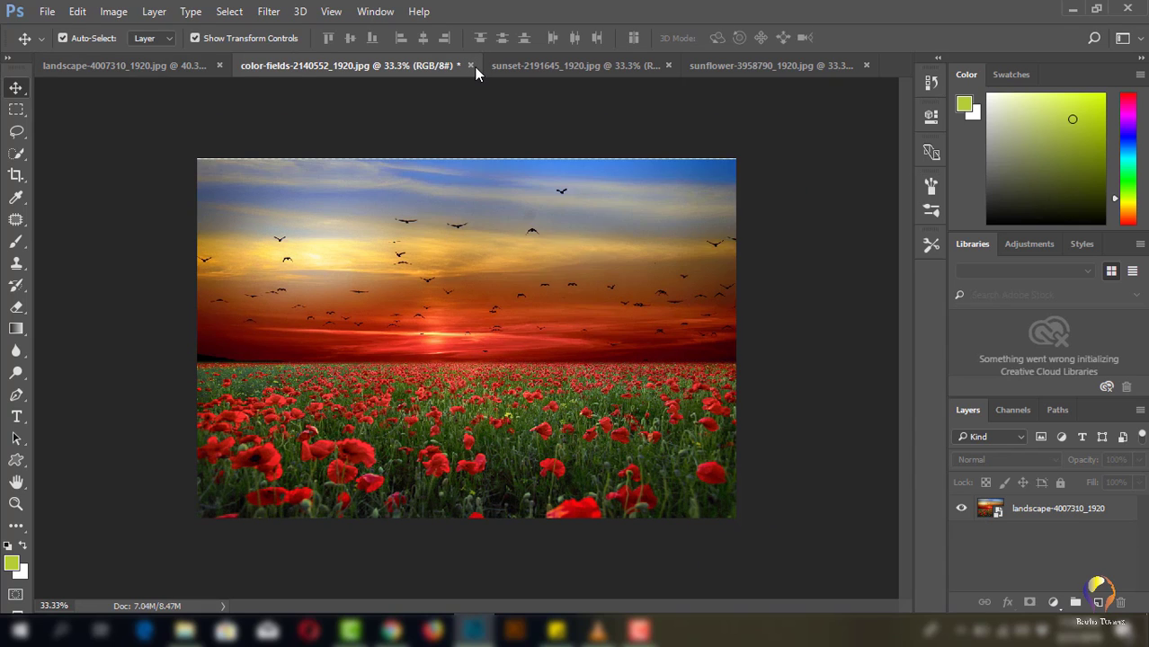
{"action": "left_click", "coordinate": [472, 66]}
{"action": "left_click", "coordinate": [578, 251]}
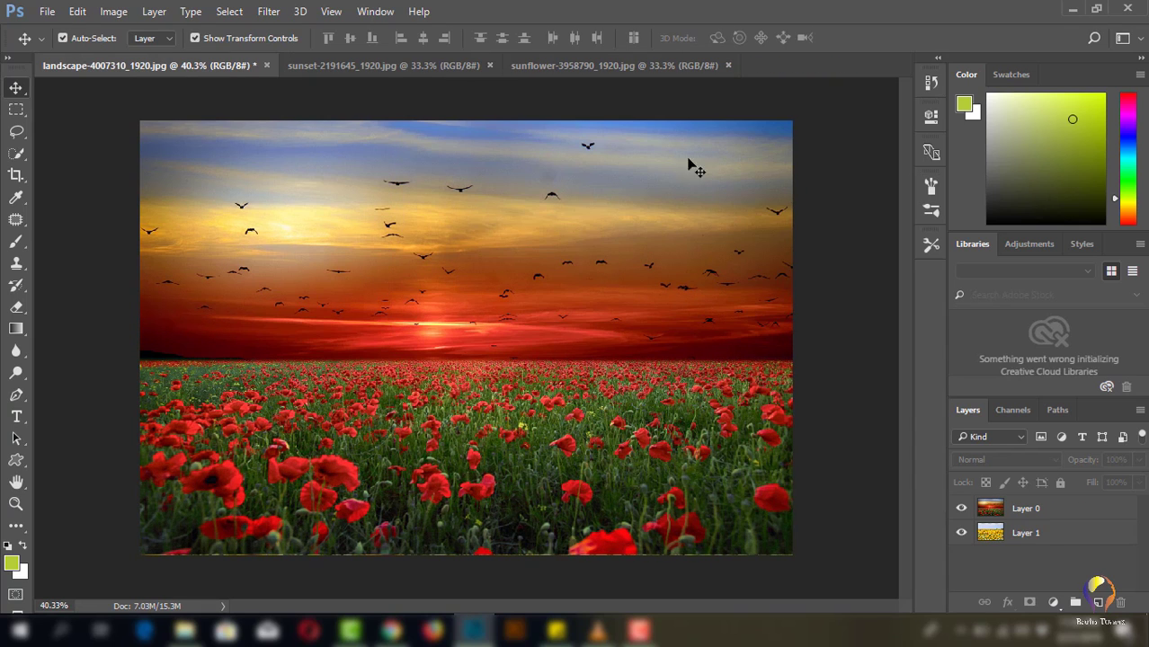
Step: Bring up the sunflower photo and fit it to the window at 40.3%
{"action": "left_click", "coordinate": [340, 66]}
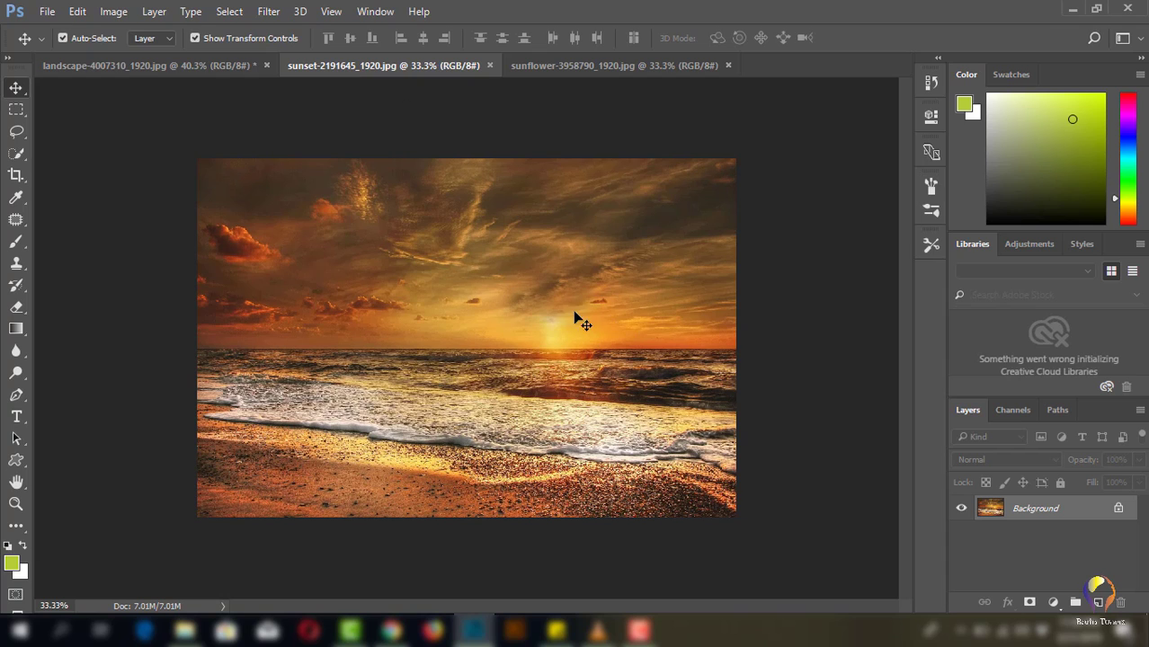
{"action": "scroll", "coordinate": [576, 319], "scroll_direction": "up", "scroll_amount": 2}
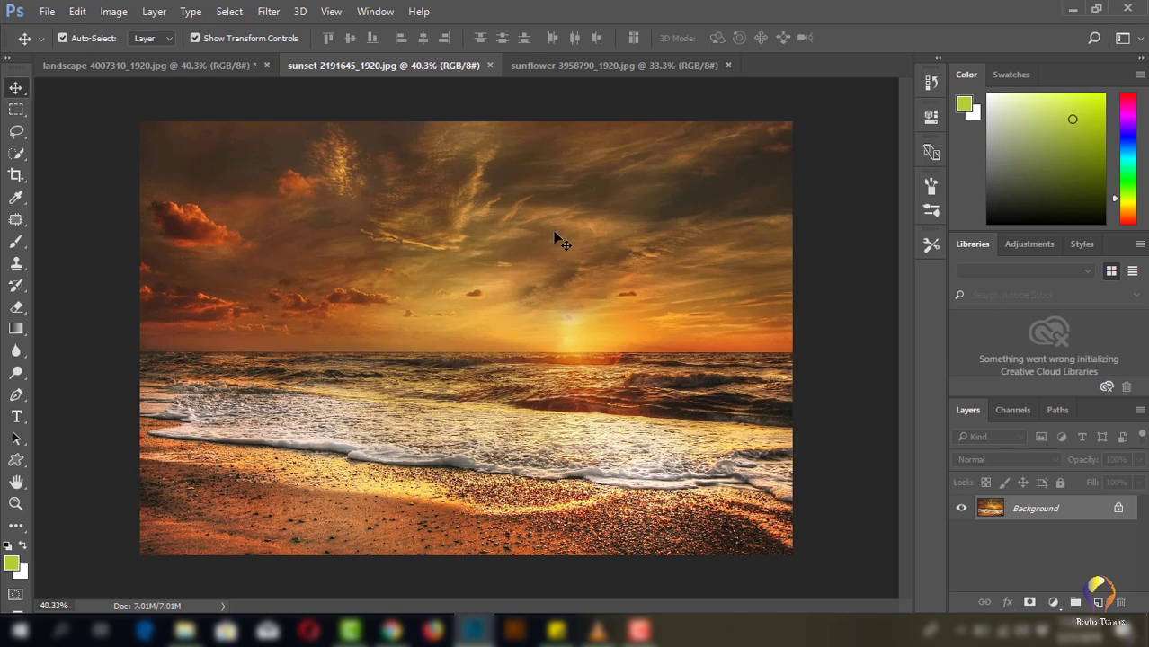
{"action": "left_click", "coordinate": [564, 69]}
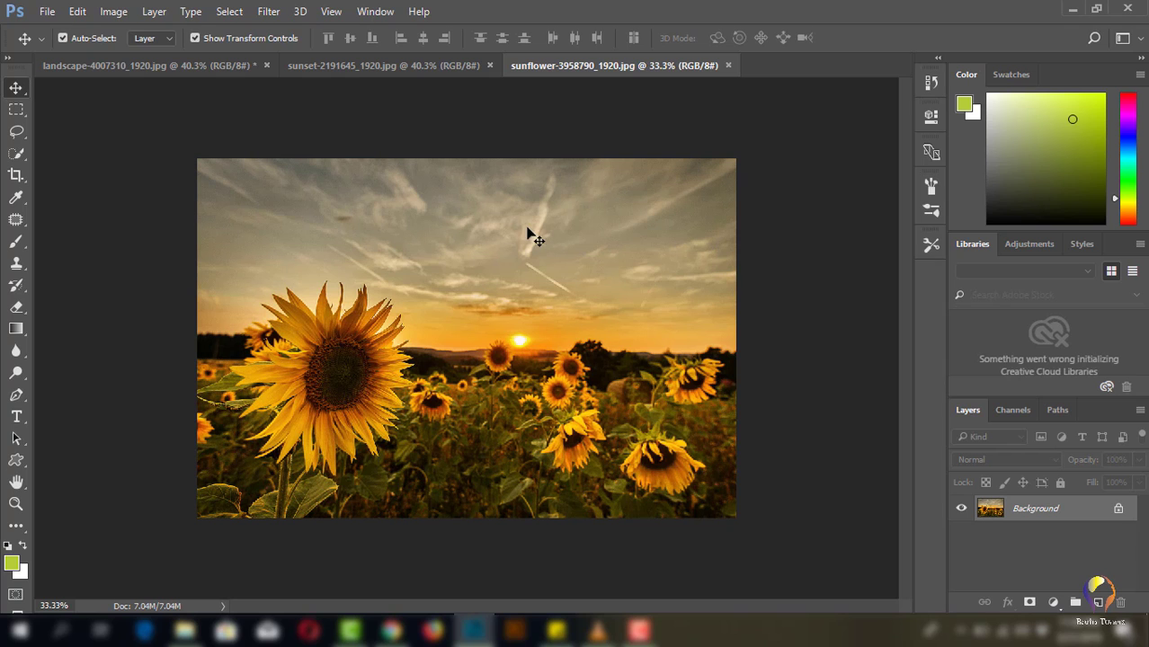
{"action": "left_click", "coordinate": [415, 69]}
{"action": "left_click", "coordinate": [547, 69]}
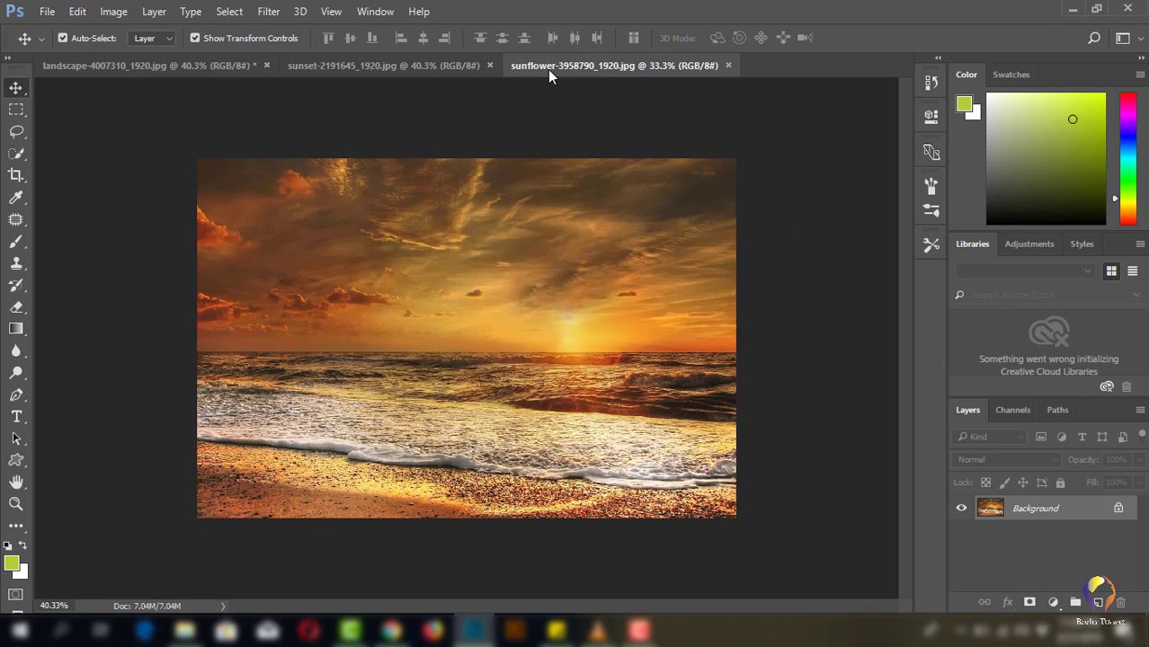
{"action": "key", "text": "ctrl+0"}
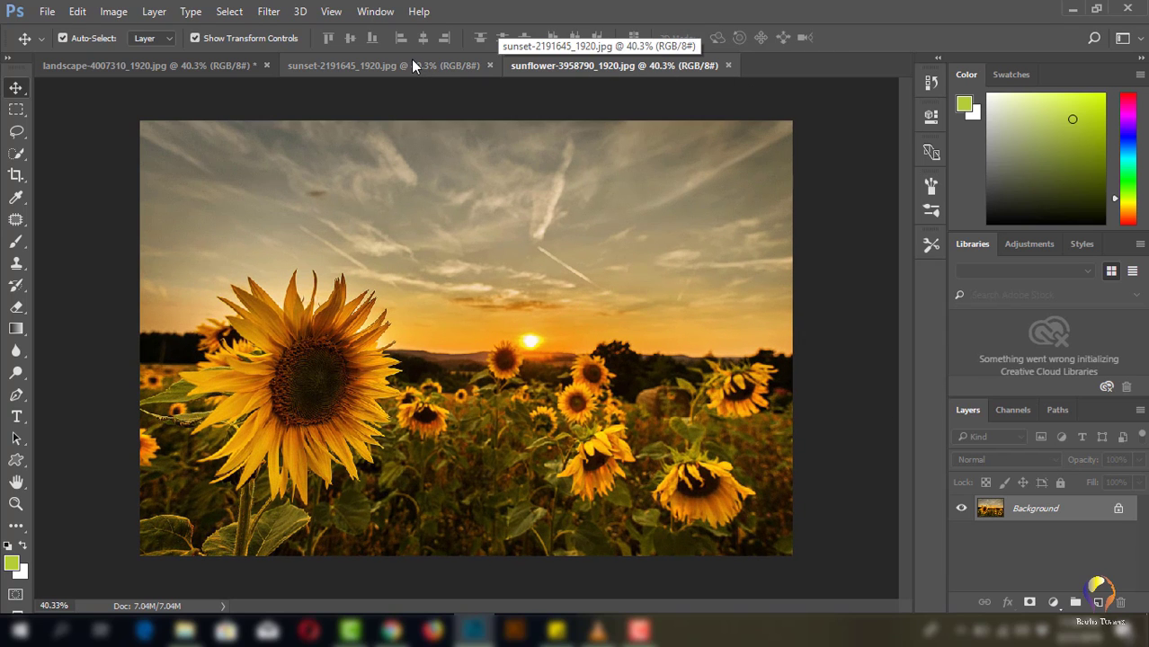
Step: Drag the beach sunset image into the sunflower document and close its separate window
{"action": "left_click_drag", "start_coordinate": [411, 67], "coordinate": [825, 279]}
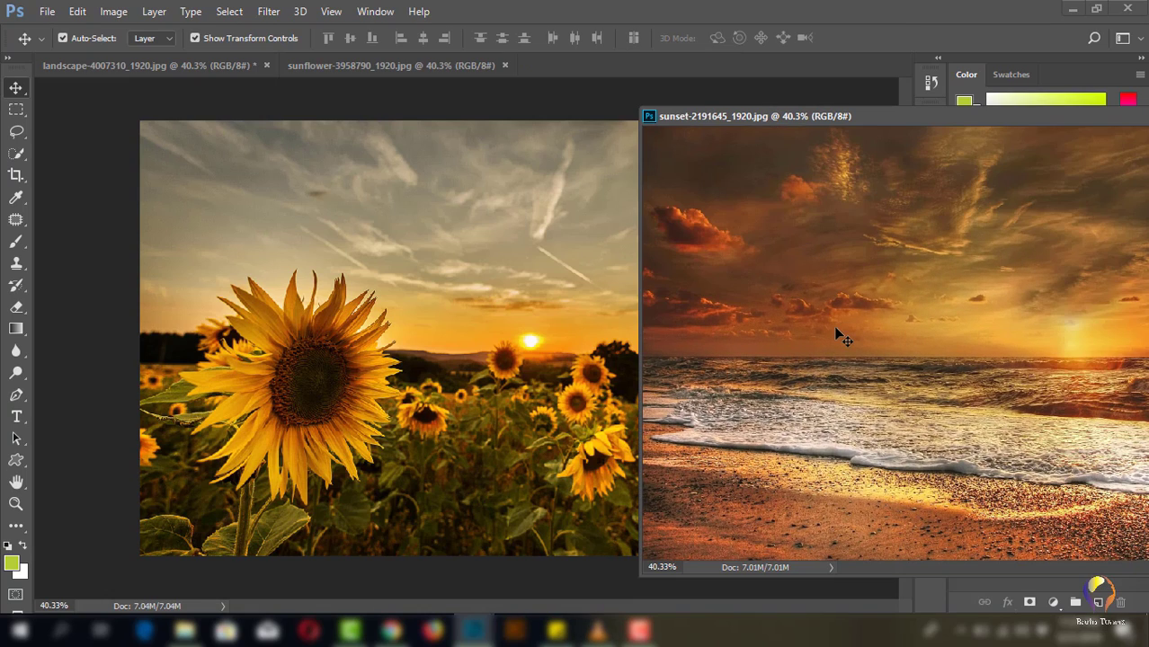
{"action": "left_click_drag", "start_coordinate": [836, 334], "coordinate": [493, 334]}
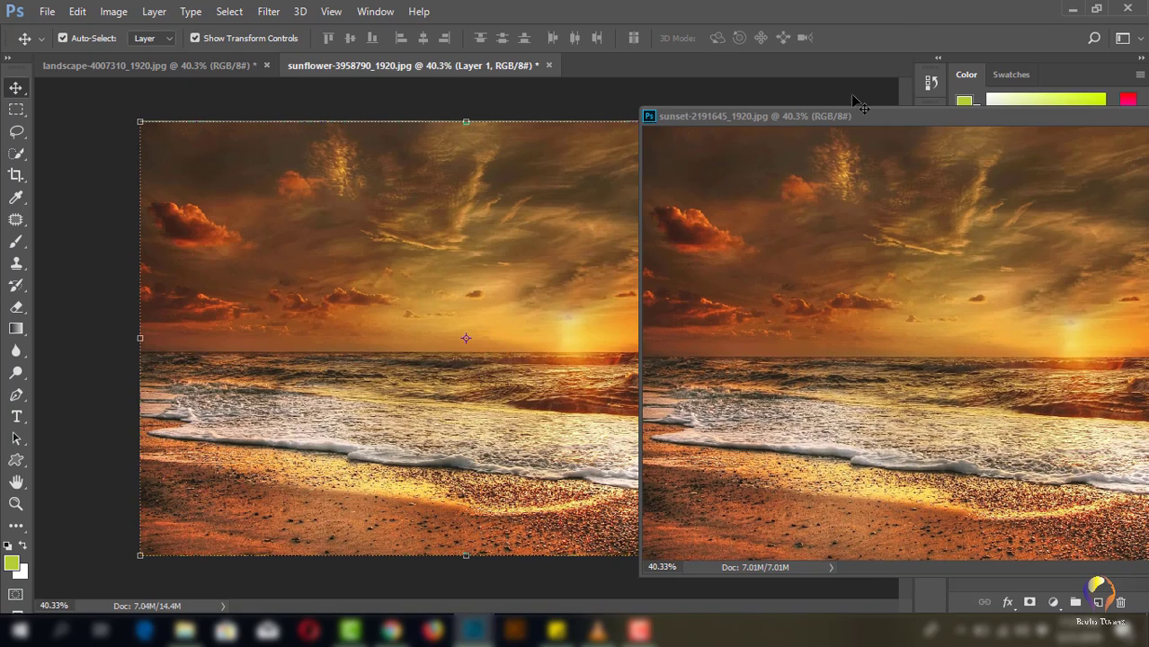
{"action": "left_click_drag", "start_coordinate": [875, 115], "coordinate": [525, 117]}
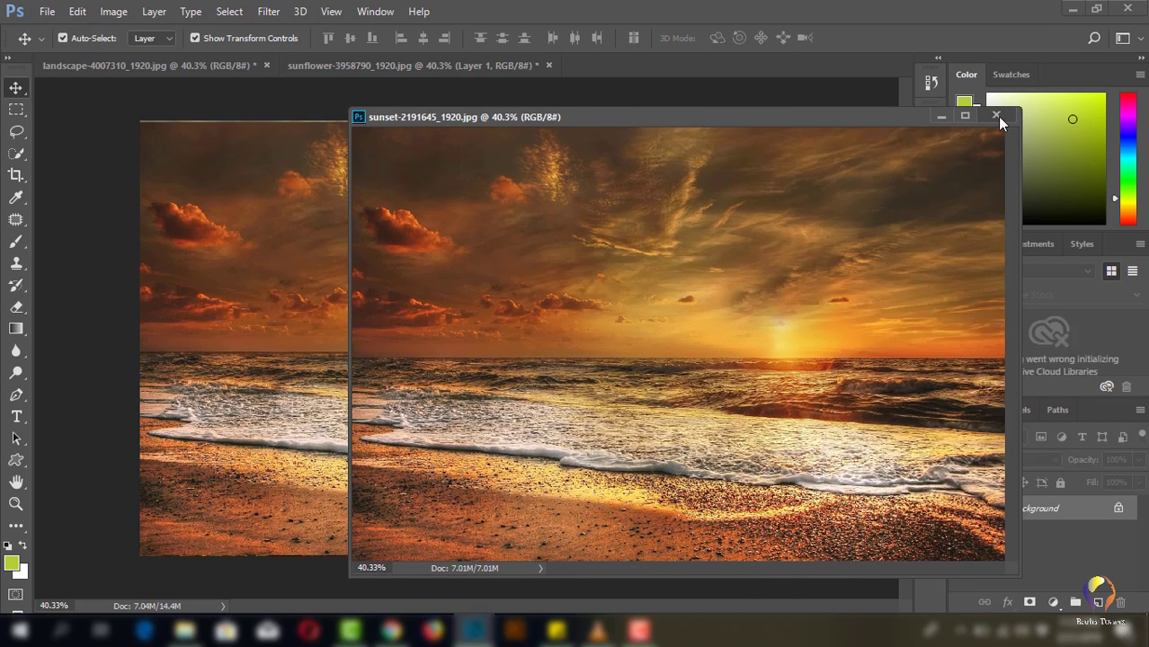
{"action": "left_click", "coordinate": [996, 116]}
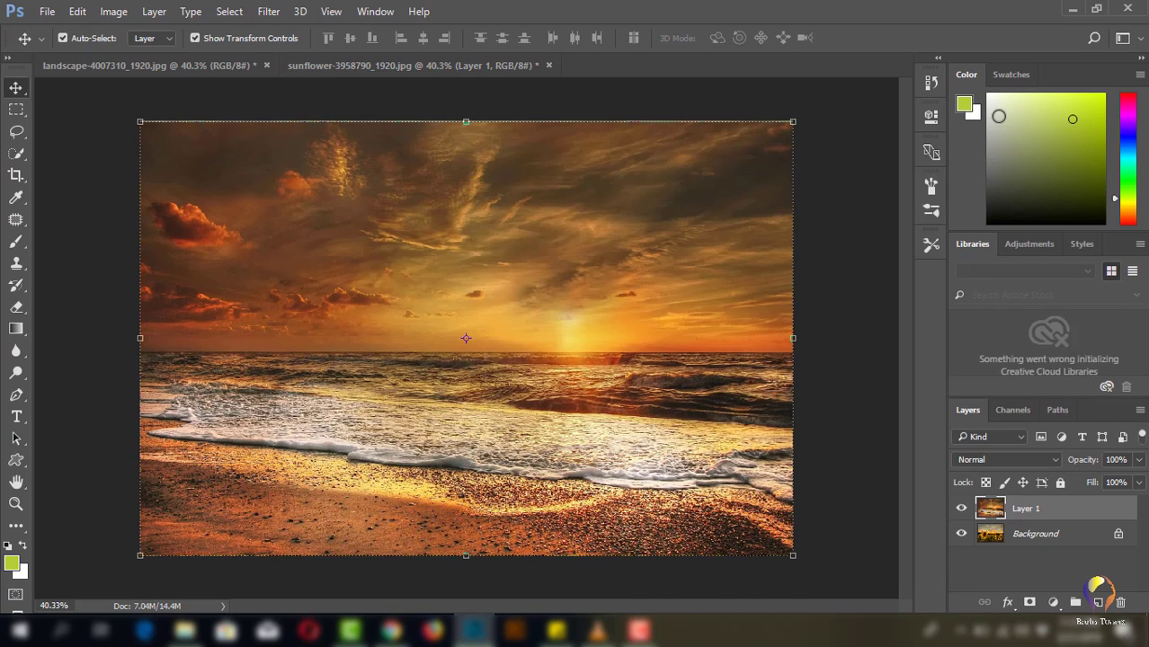
Step: Unlock the sunflower Background as Layer 0, briefly hiding the sunset layer to check it
{"action": "left_click", "coordinate": [837, 228]}
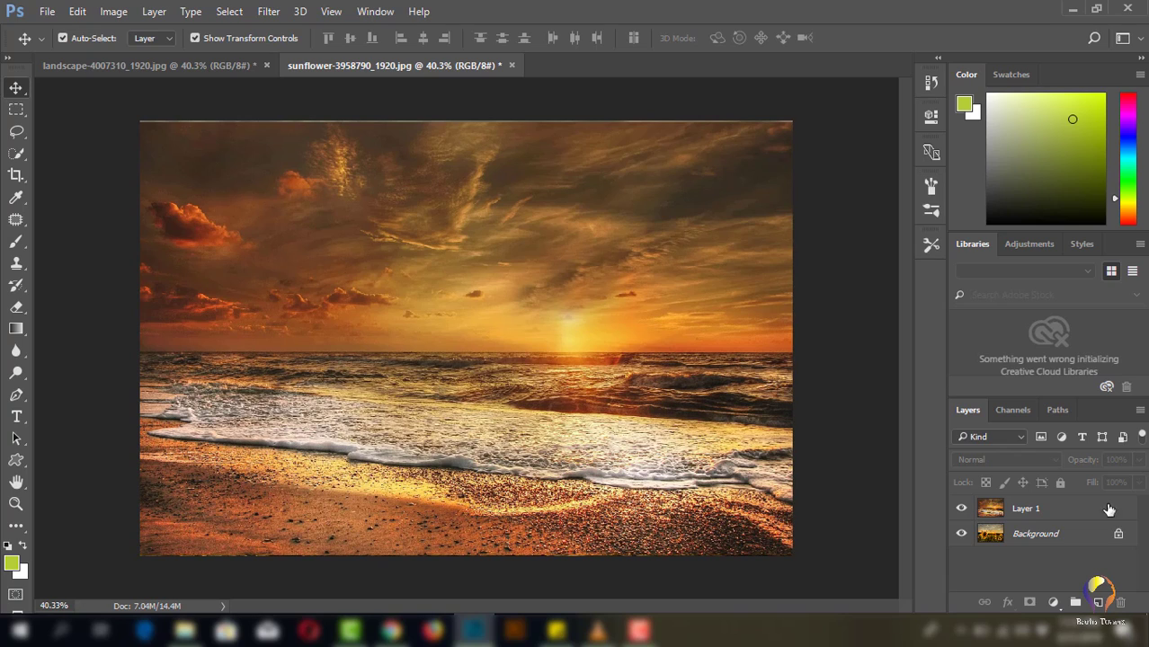
{"action": "left_click", "coordinate": [1119, 535]}
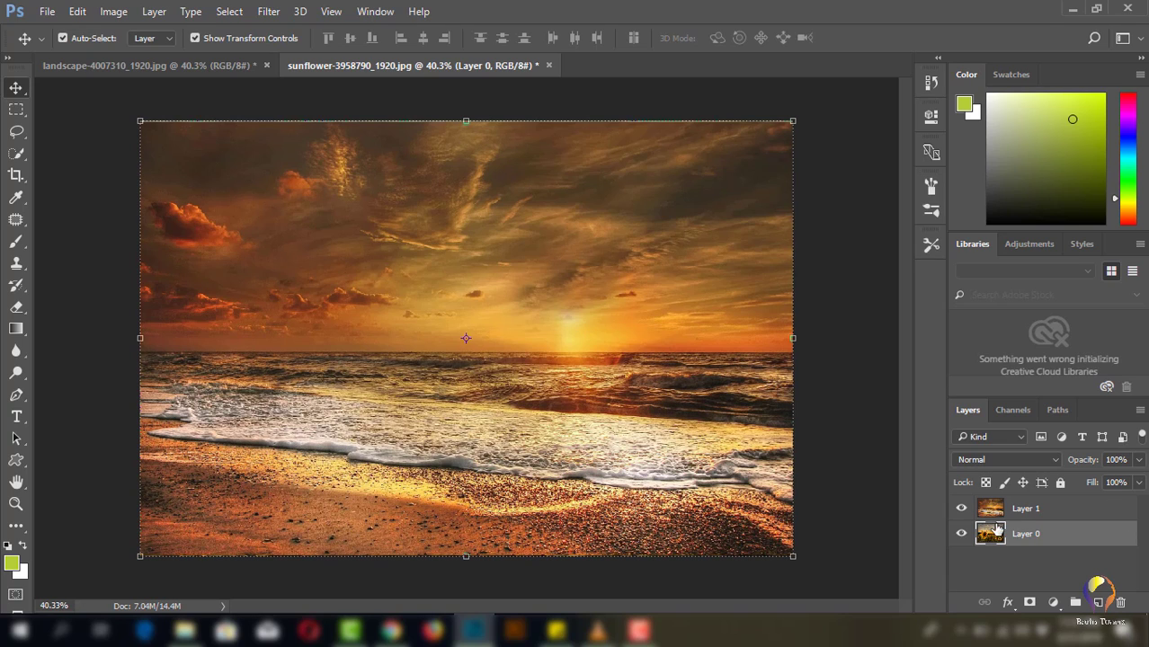
{"action": "left_click", "coordinate": [989, 566]}
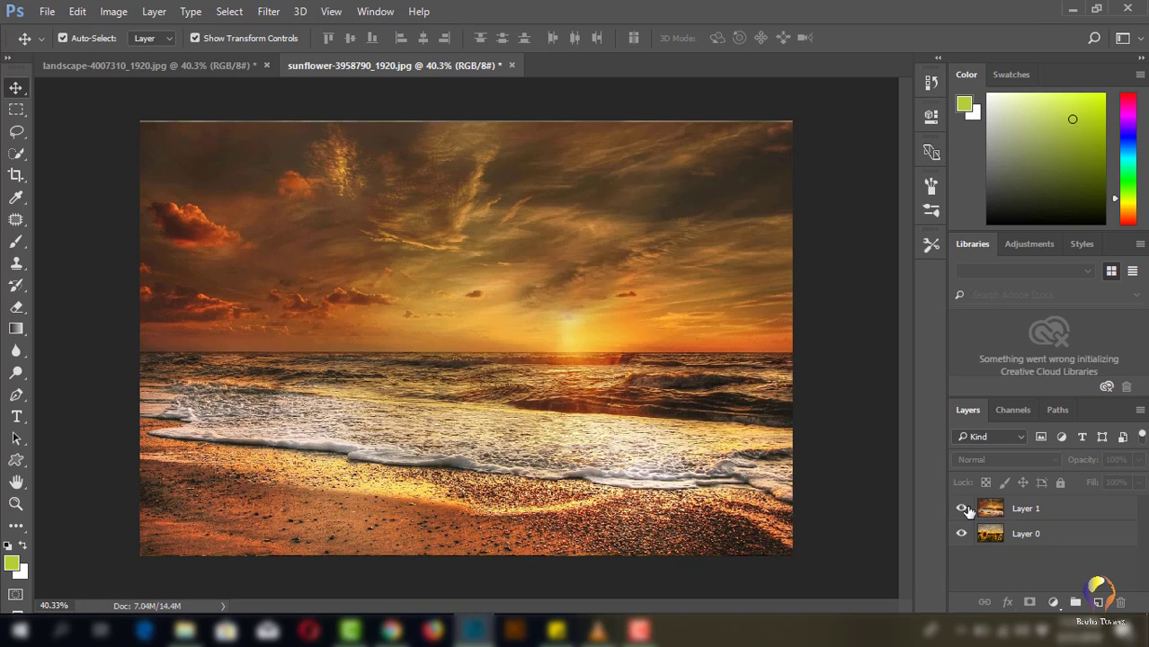
{"action": "left_click", "coordinate": [961, 508]}
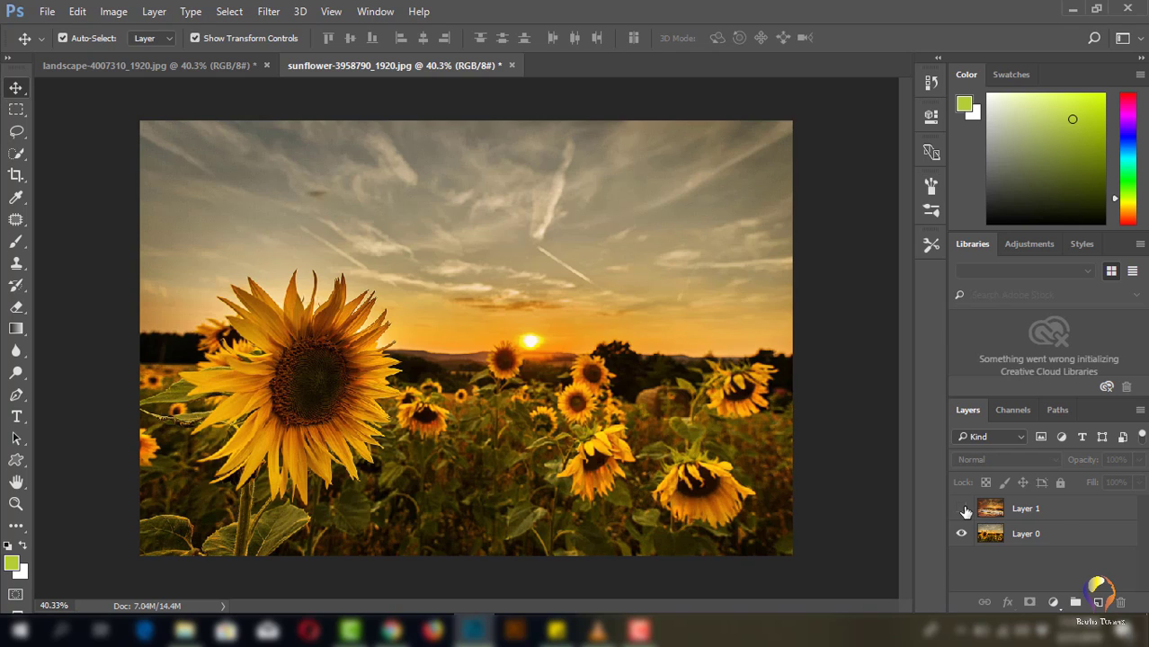
{"action": "left_click", "coordinate": [963, 509]}
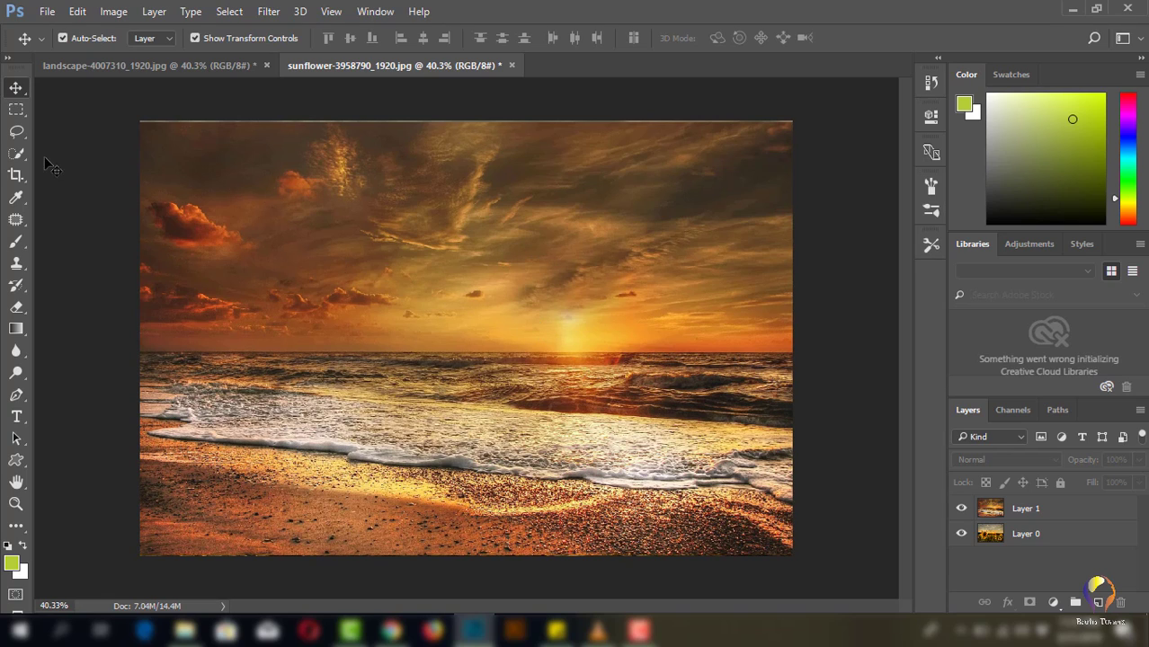
Step: Marquee the sea-and-sand band below the horizon, then invert to select the sky
{"action": "left_click", "coordinate": [15, 112]}
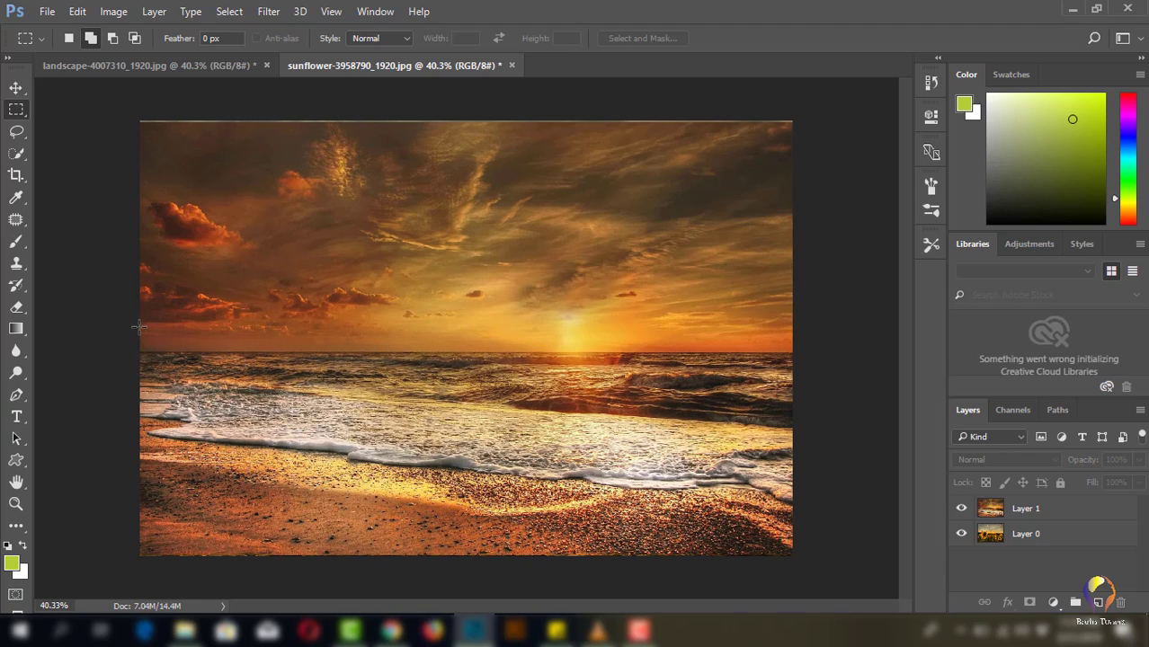
{"action": "left_click_drag", "start_coordinate": [140, 325], "coordinate": [799, 555]}
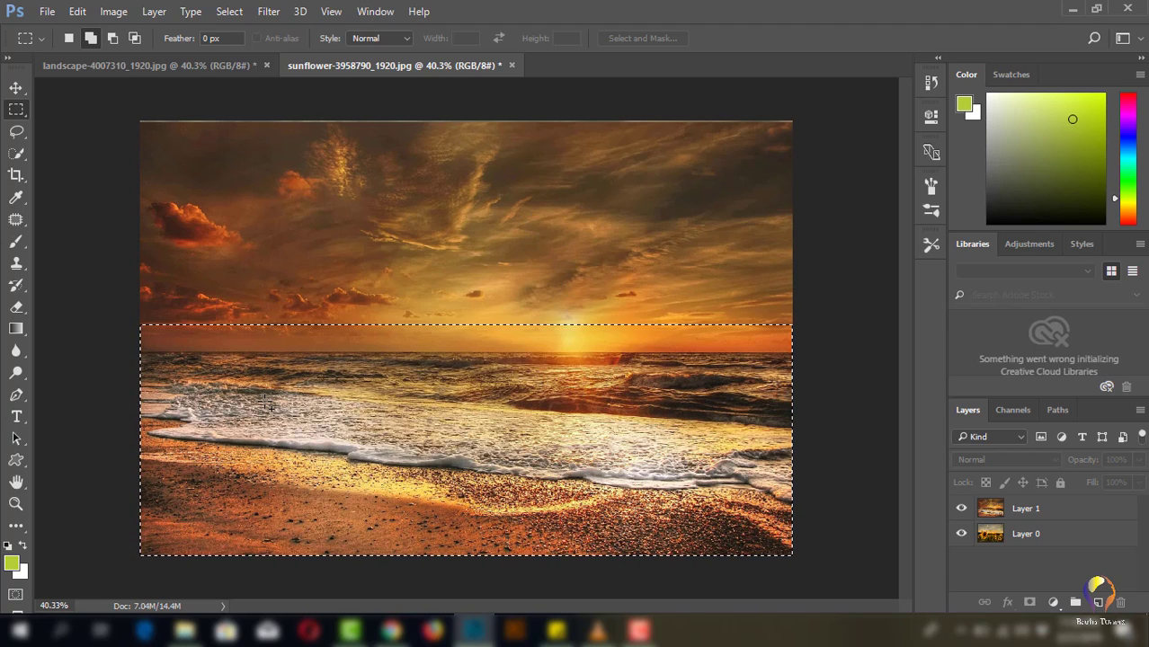
{"action": "left_click", "coordinate": [229, 11]}
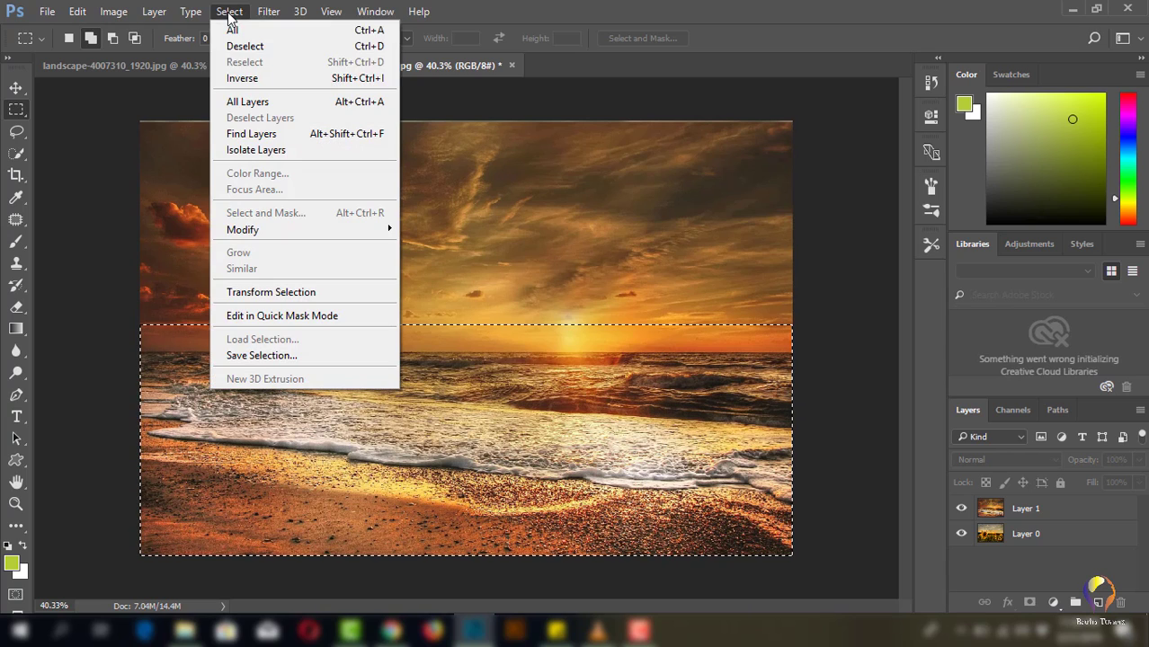
{"action": "left_click", "coordinate": [243, 78]}
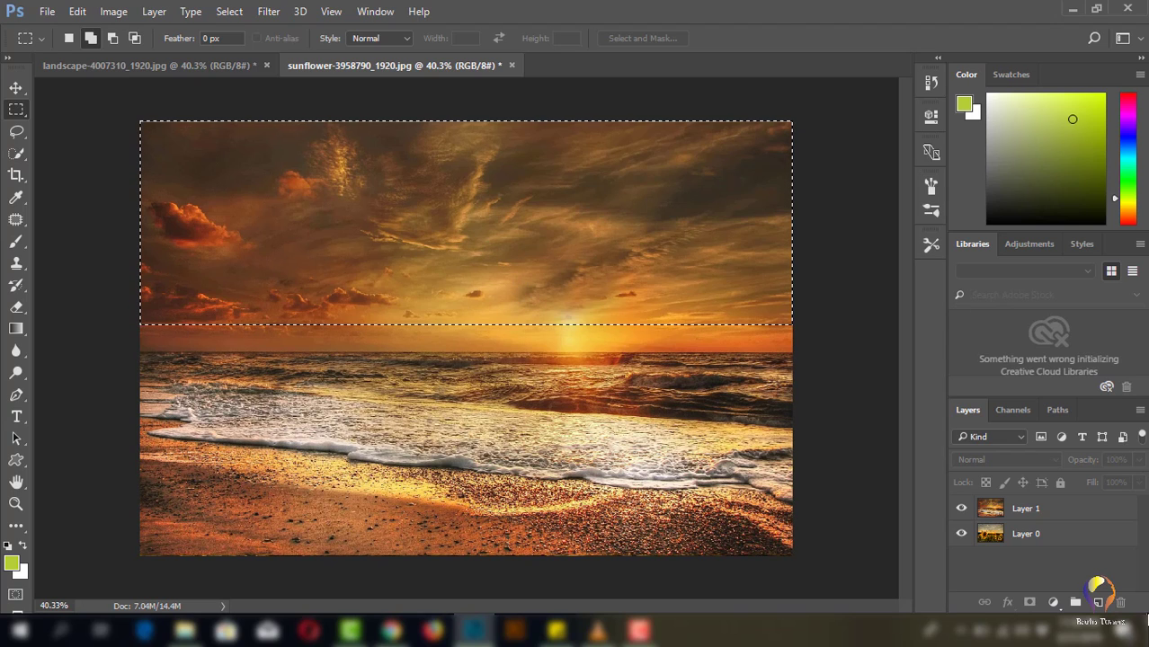
Step: Add a sky layer mask to Layer 1 and preview the mask on its own
{"action": "left_click", "coordinate": [1060, 516]}
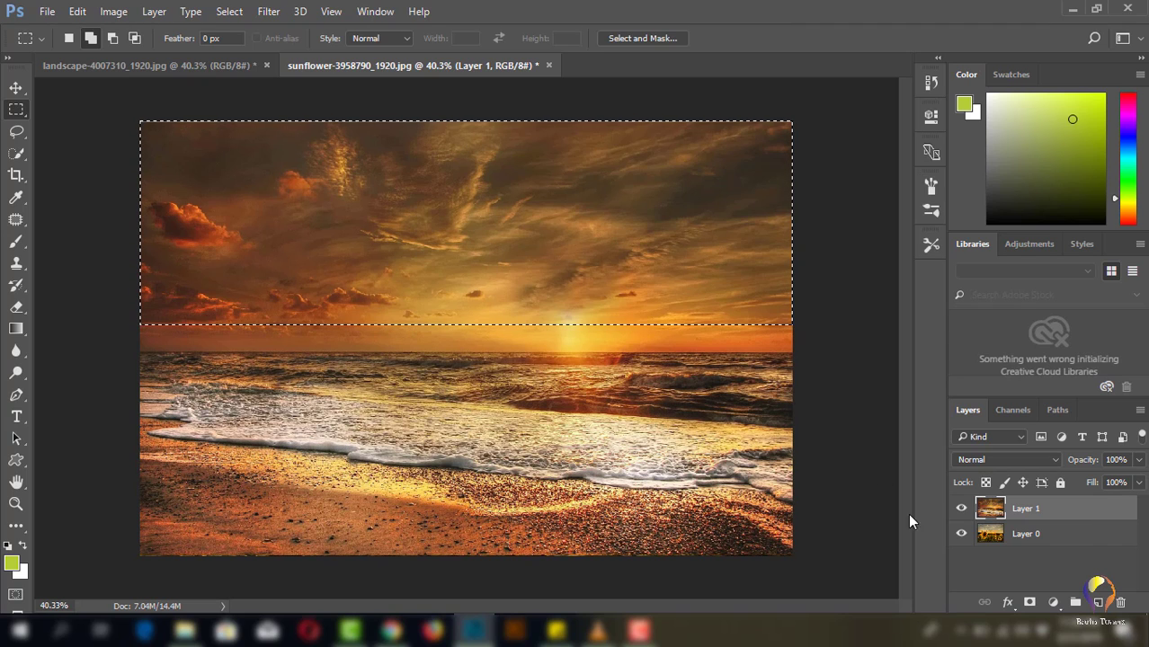
{"action": "left_click", "coordinate": [1030, 602]}
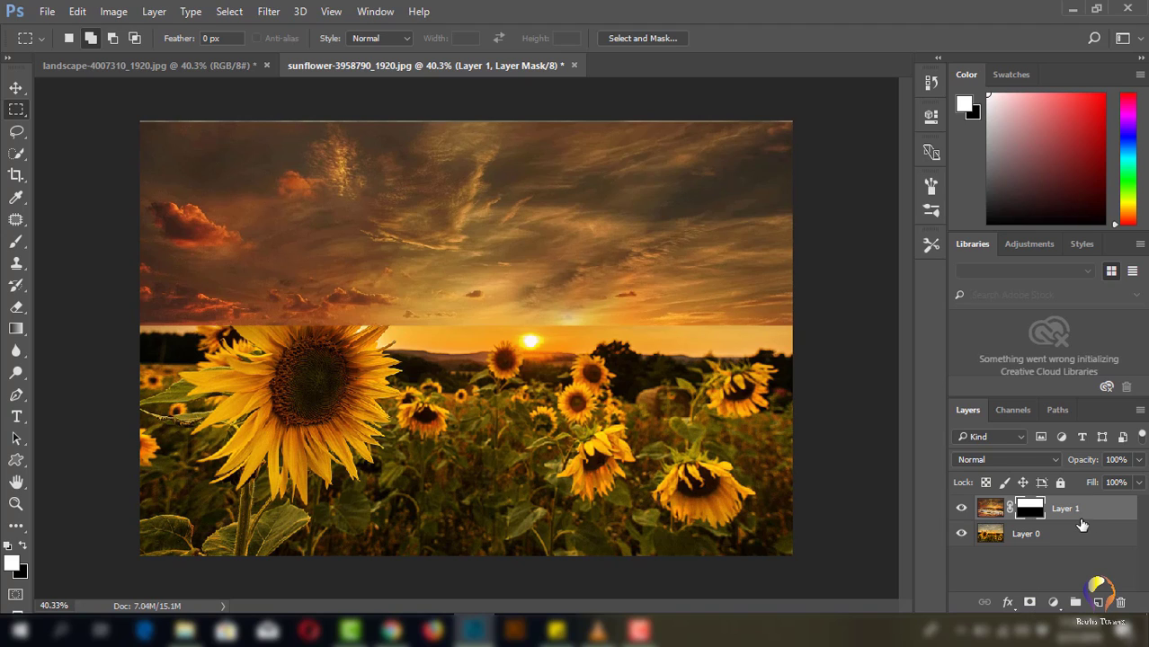
{"action": "left_click", "coordinate": [1032, 514], "text": "alt"}
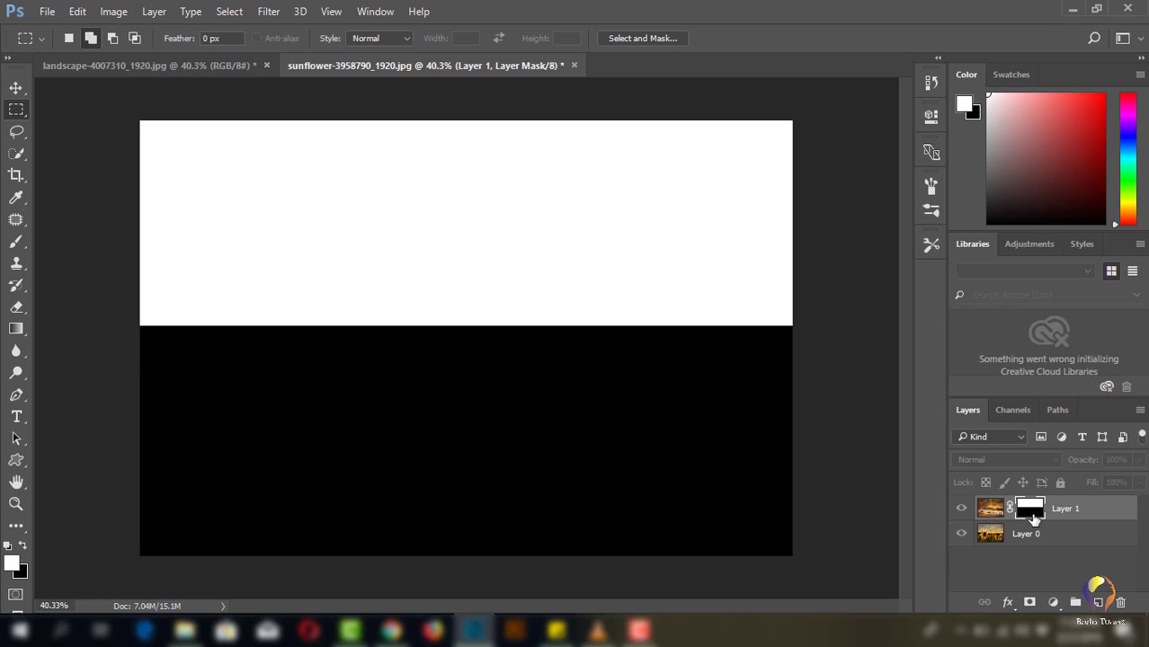
{"action": "left_click", "coordinate": [962, 510]}
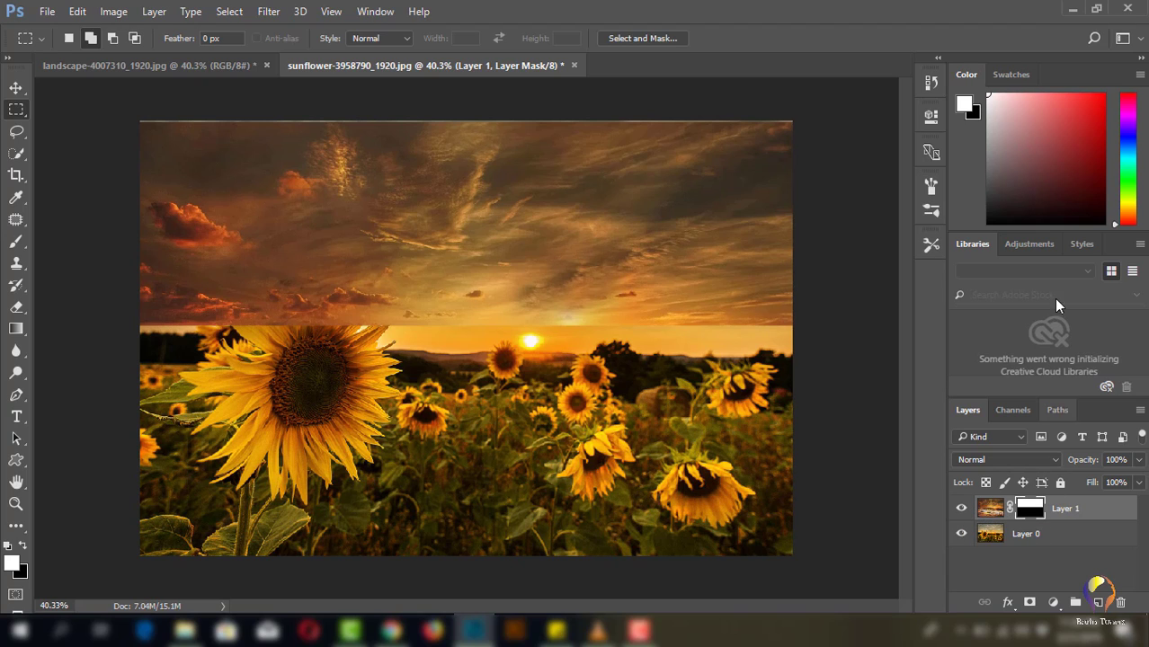
Step: Raise Layer 1's mask feather to about 100.9 px and inspect the softened mask
{"action": "left_click", "coordinate": [931, 117]}
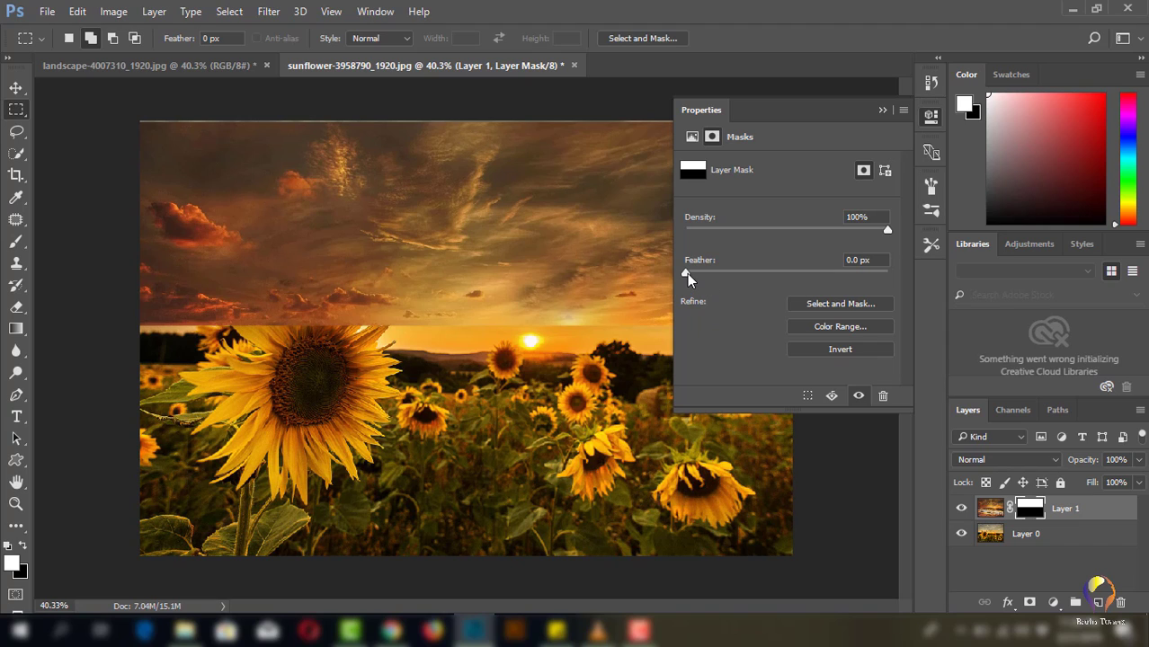
{"action": "left_click", "coordinate": [687, 274]}
{"action": "left_click", "coordinate": [707, 273]}
{"action": "left_click_drag", "start_coordinate": [707, 274], "coordinate": [740, 275]}
{"action": "left_click_drag", "start_coordinate": [740, 273], "coordinate": [815, 275]}
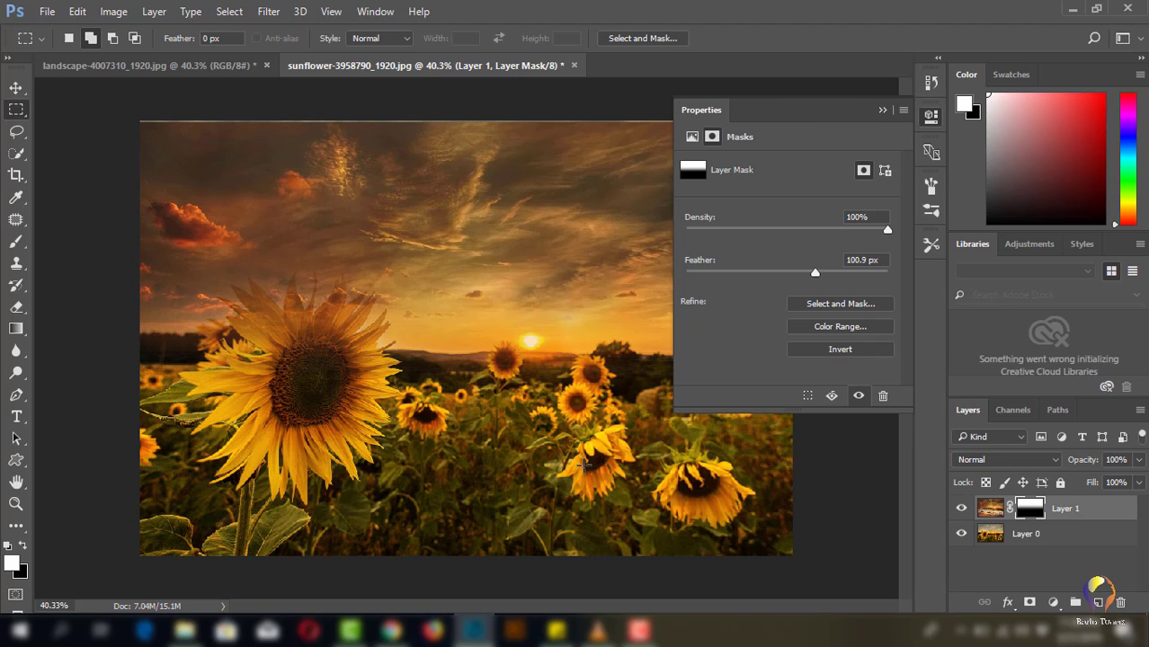
{"action": "left_click", "coordinate": [882, 111]}
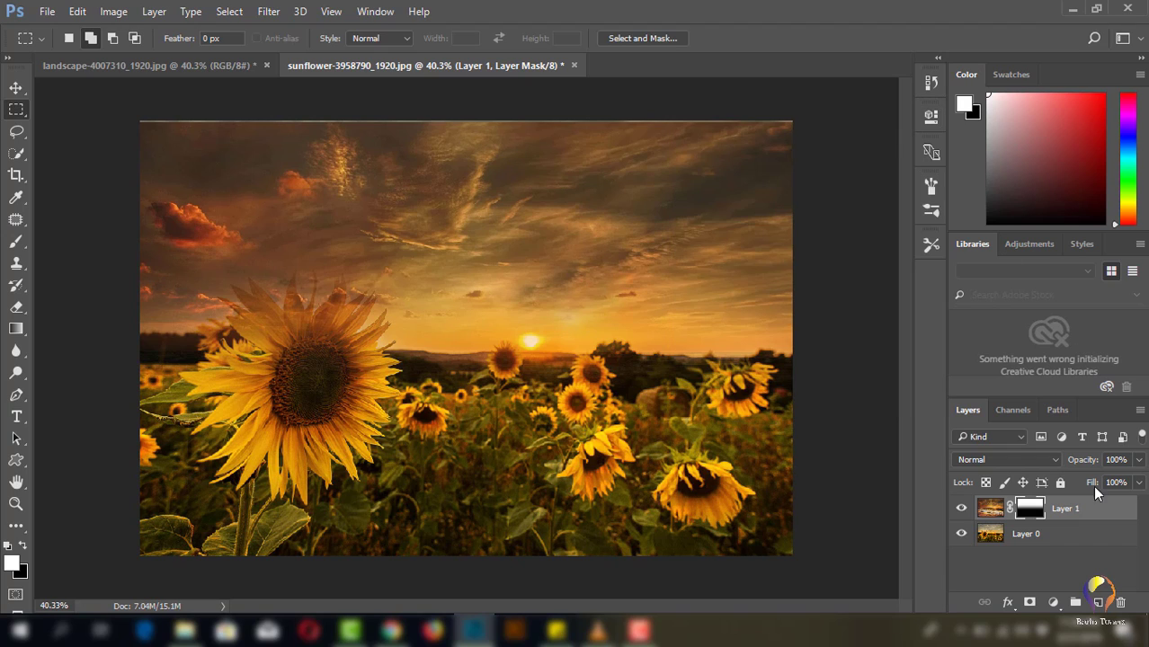
{"action": "left_click", "coordinate": [1031, 509], "text": "alt"}
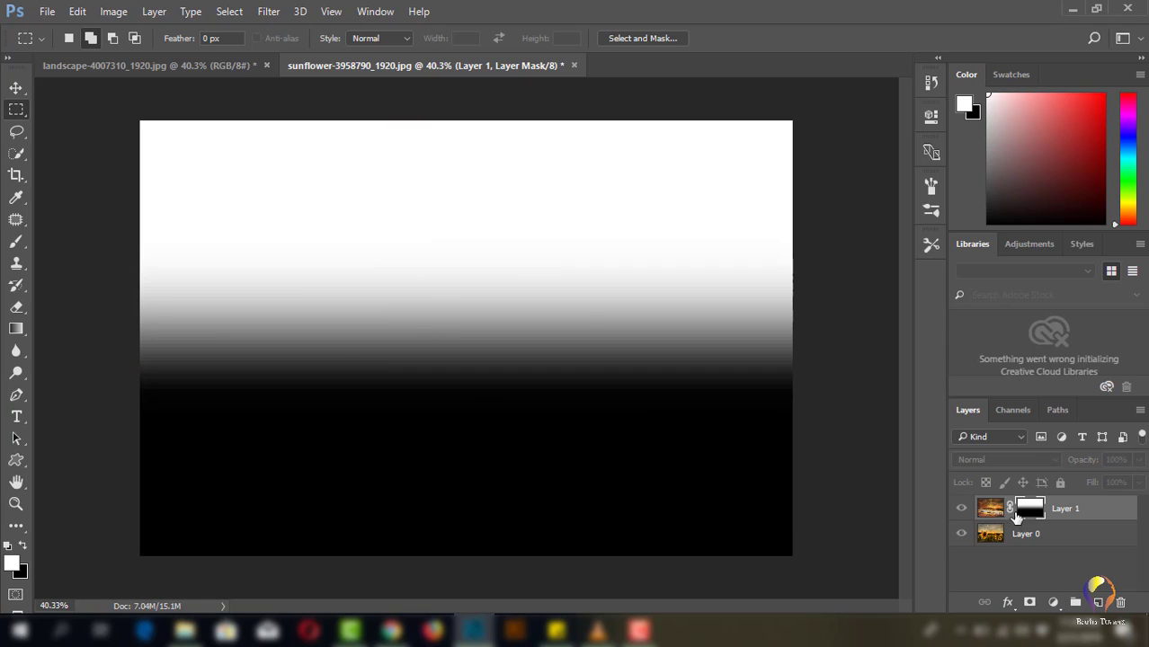
{"action": "left_click", "coordinate": [962, 510]}
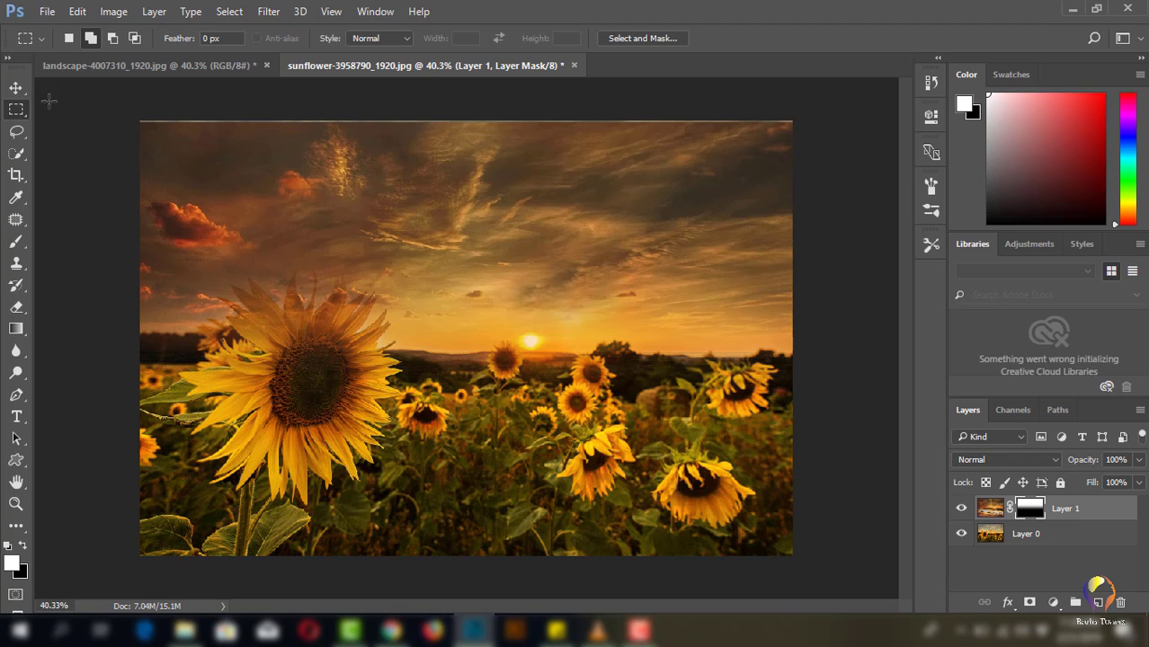
Step: Return to the landscape composite and hide the poppy sunset Layer 0
{"action": "left_click", "coordinate": [18, 89]}
{"action": "left_click", "coordinate": [177, 71]}
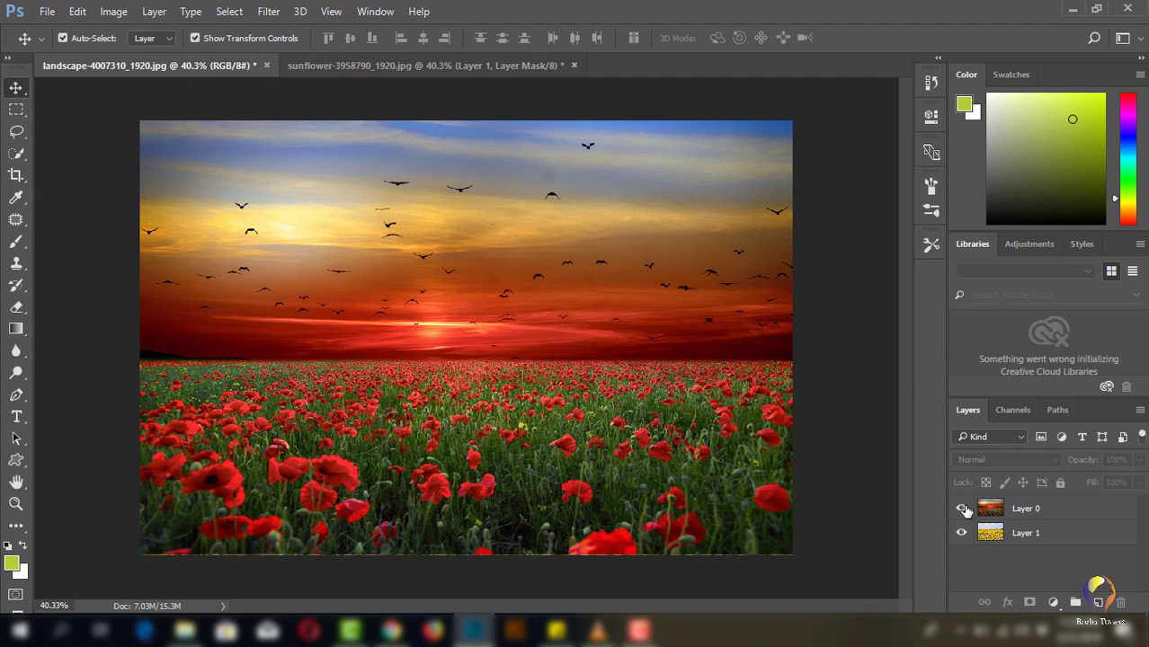
{"action": "left_click", "coordinate": [961, 508]}
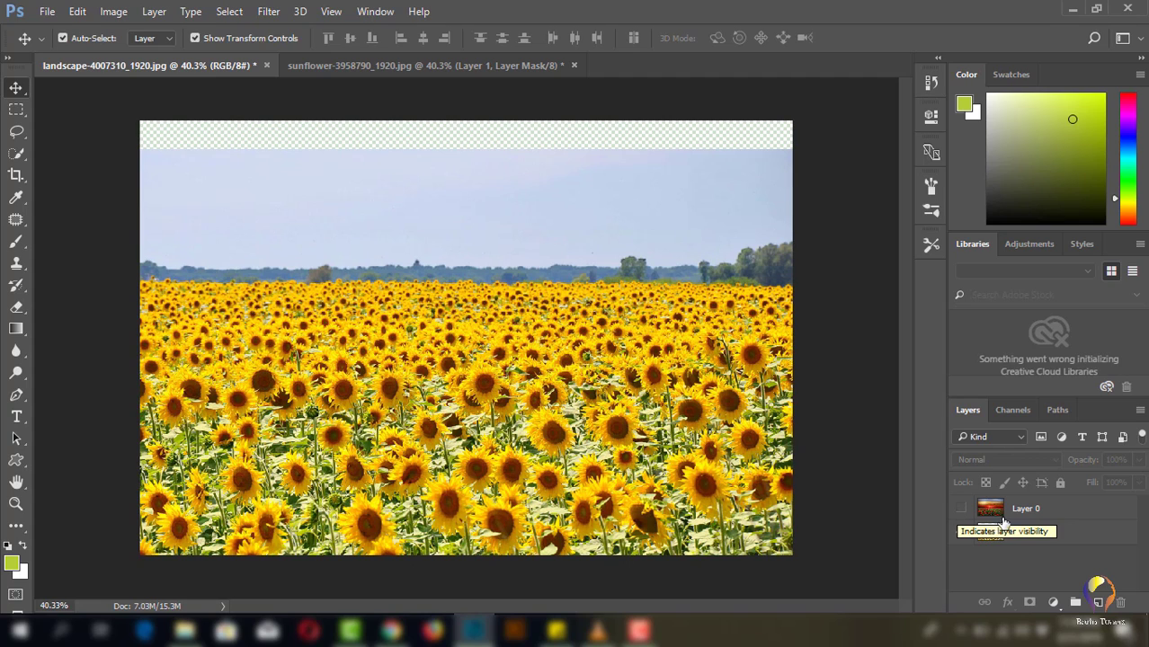
Step: Nudge the sunflower Layer 1 up so it fills the canvas top
{"action": "left_click", "coordinate": [1022, 537]}
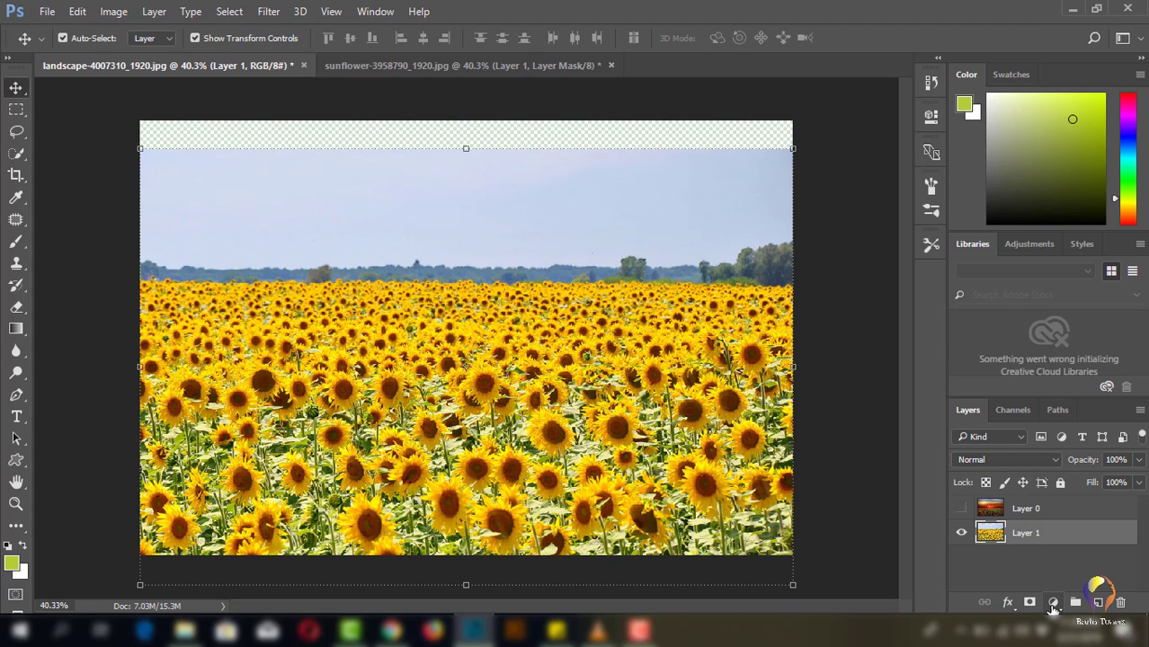
{"action": "left_click_drag", "start_coordinate": [605, 229], "coordinate": [602, 208]}
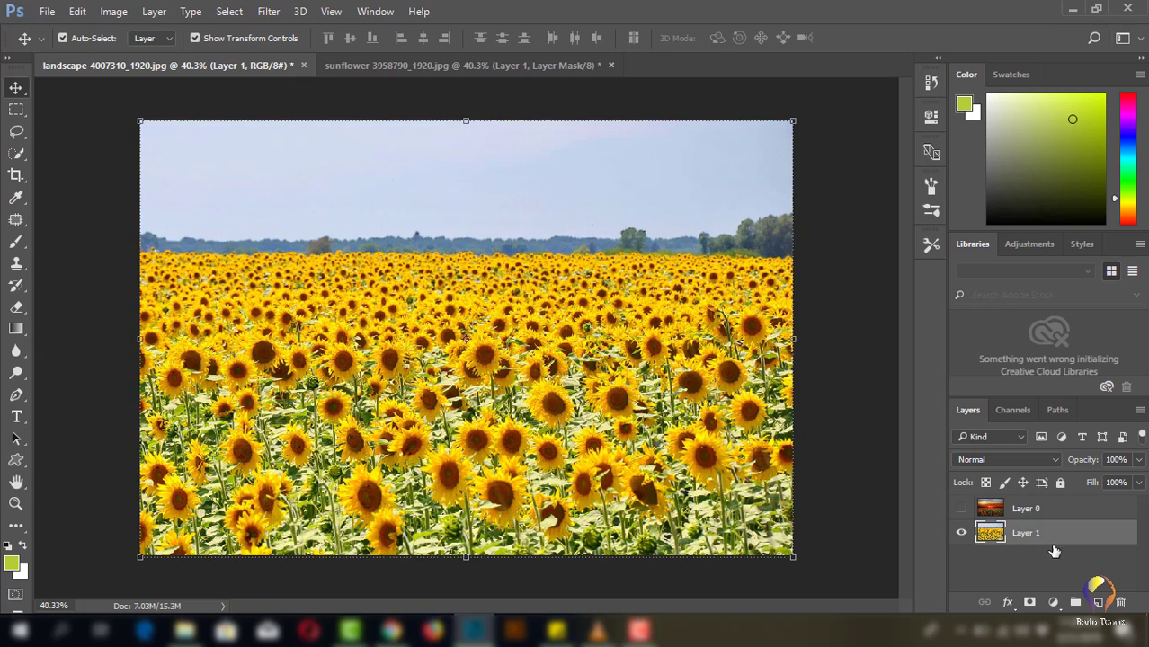
Step: Add a Hue/Saturation layer set to Hue -11, Saturation -9, Lightness -41
{"action": "left_click", "coordinate": [1057, 603]}
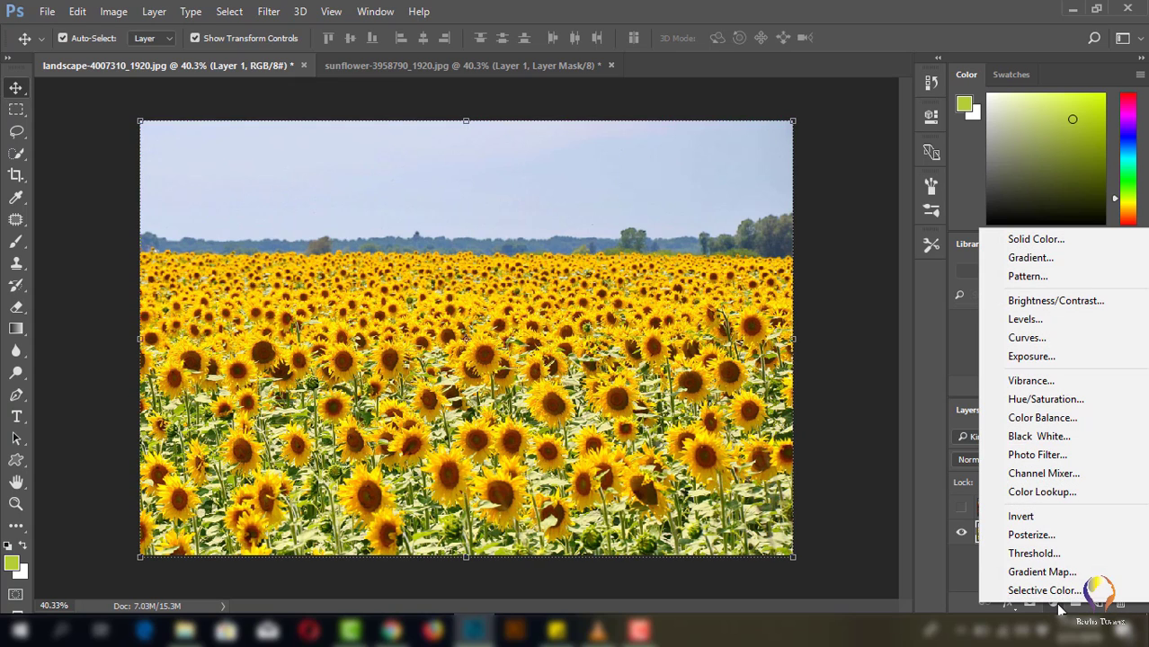
{"action": "left_click", "coordinate": [1059, 401]}
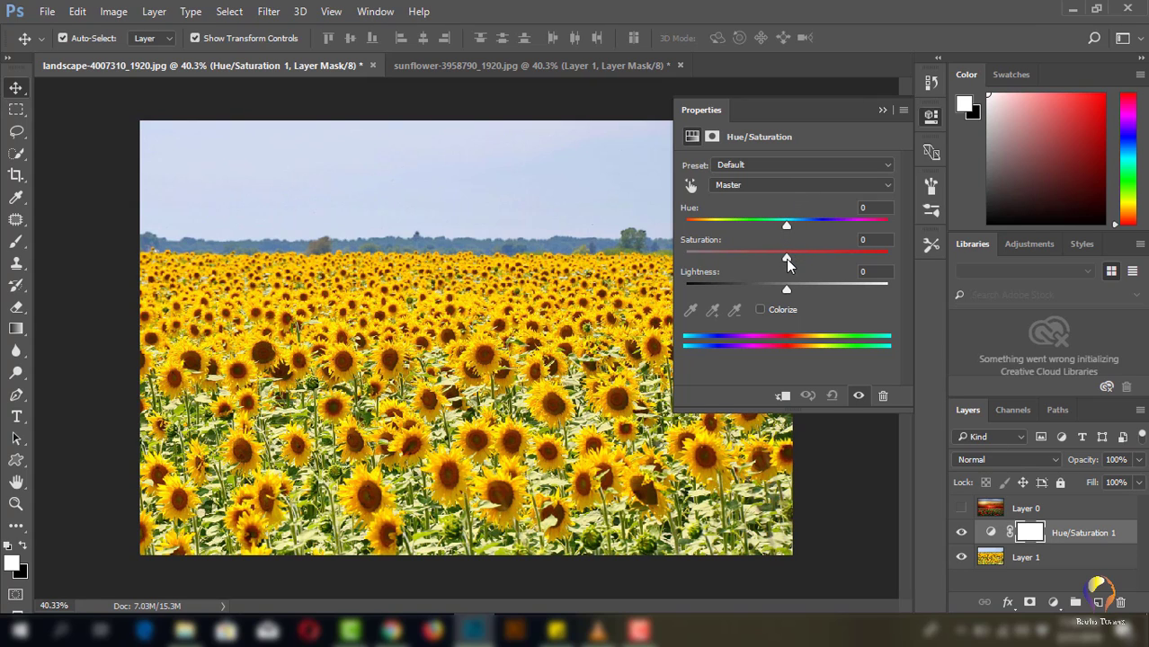
{"action": "left_click_drag", "start_coordinate": [786, 257], "coordinate": [806, 260]}
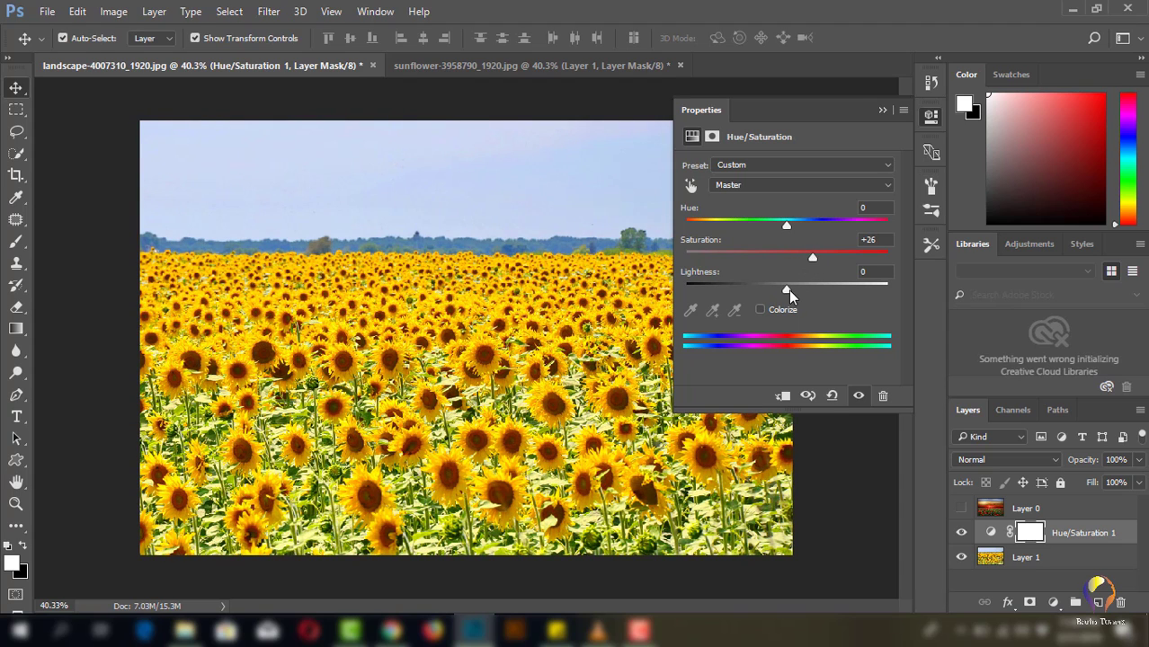
{"action": "left_click_drag", "start_coordinate": [788, 289], "coordinate": [752, 288]}
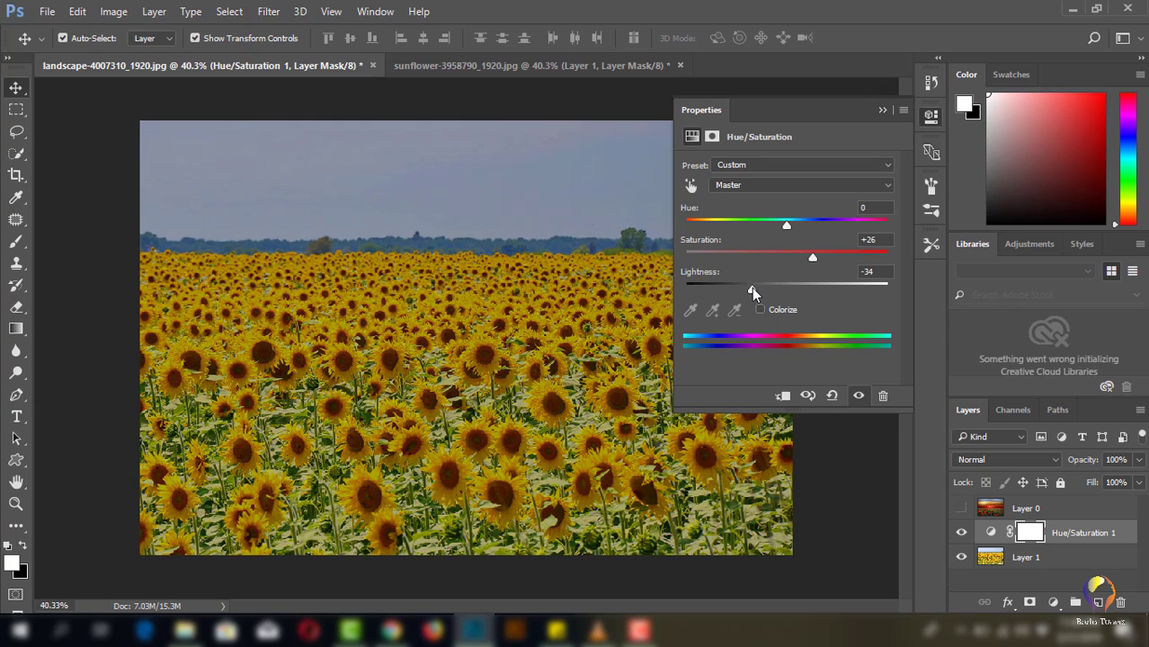
{"action": "left_click_drag", "start_coordinate": [751, 288], "coordinate": [744, 281]}
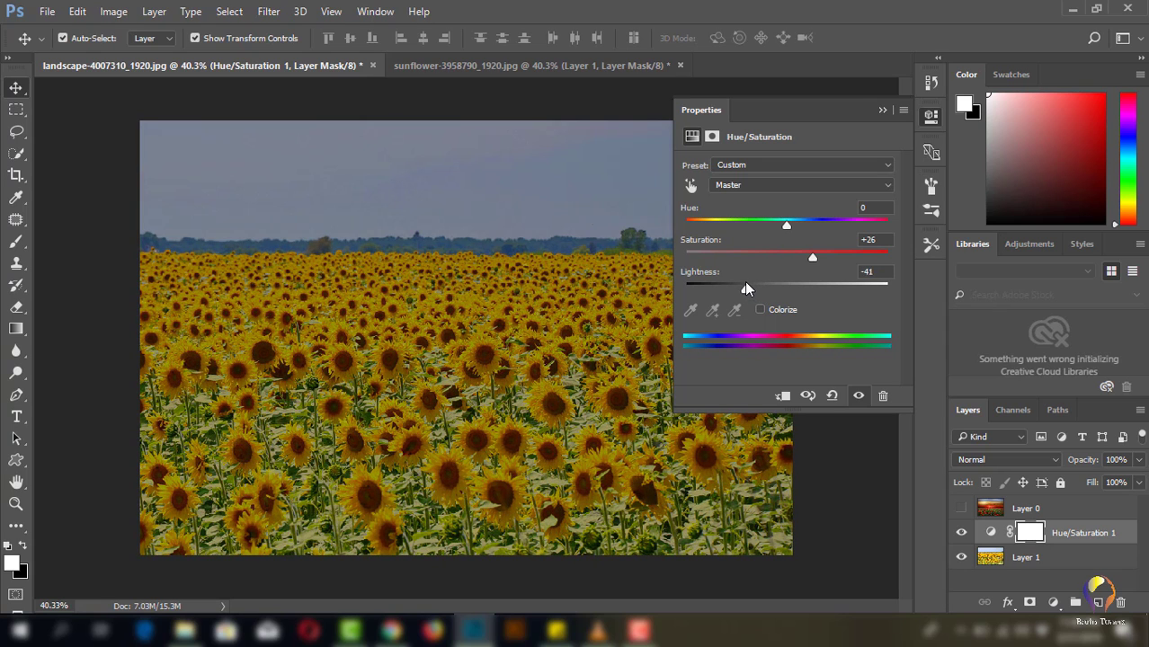
{"action": "mouse_move", "coordinate": [789, 224]}
{"action": "left_mouse_down"}
{"action": "mouse_move", "coordinate": [768, 224]}
{"action": "mouse_move", "coordinate": [780, 230]}
{"action": "left_mouse_up"}
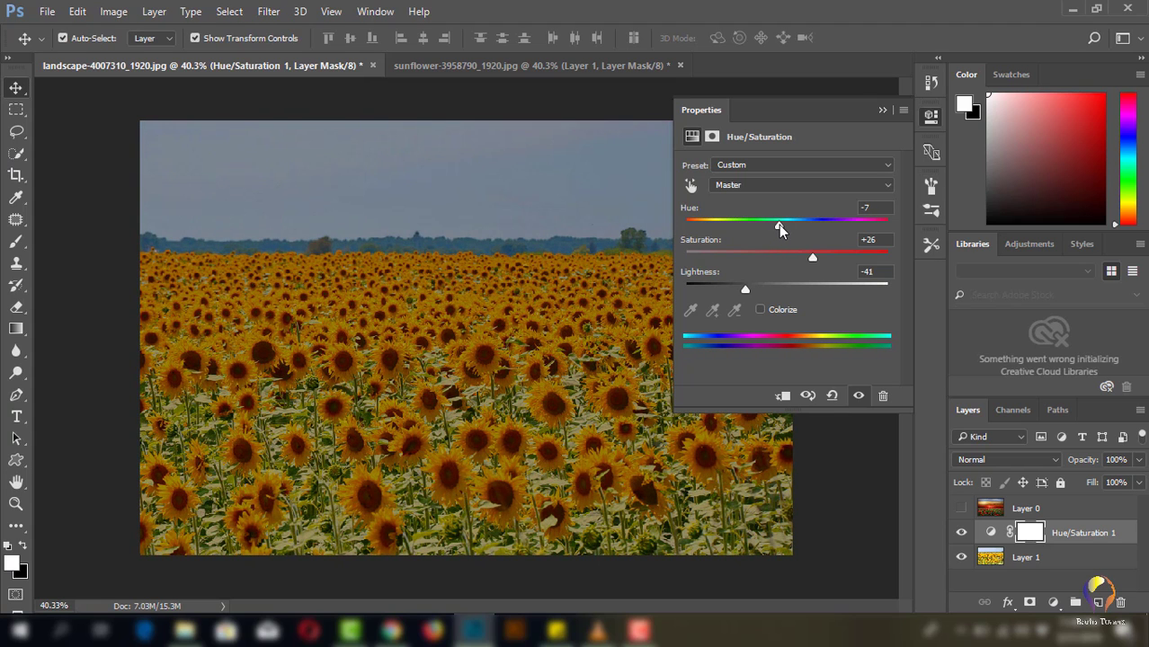
{"action": "mouse_move", "coordinate": [778, 229]}
{"action": "left_mouse_down"}
{"action": "mouse_move", "coordinate": [764, 262]}
{"action": "mouse_move", "coordinate": [866, 255]}
{"action": "mouse_move", "coordinate": [778, 263]}
{"action": "left_mouse_up"}
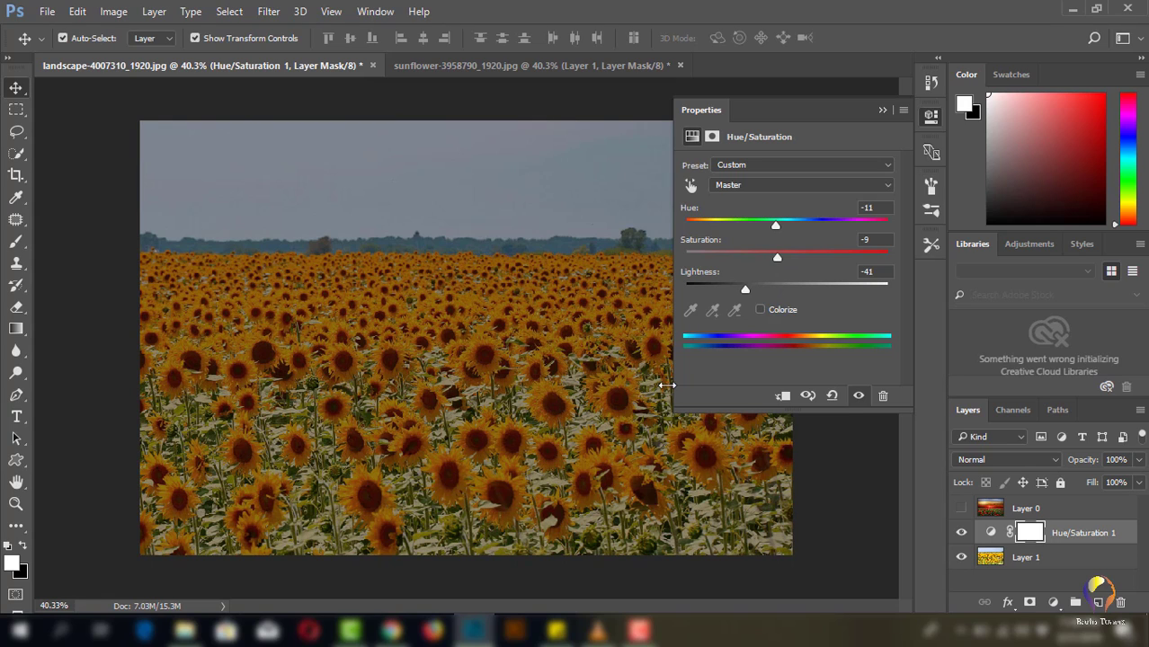
{"action": "left_click", "coordinate": [880, 112]}
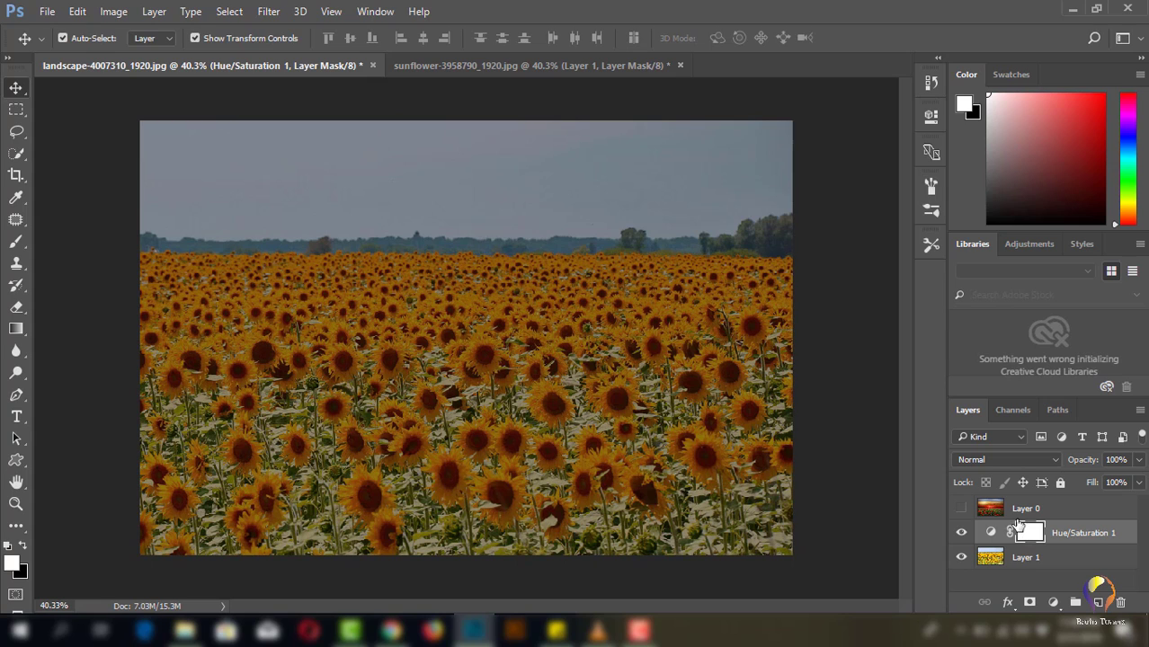
Step: Re-show Layer 0, select the poppy sky via an inverted lower-band marquee, and activate it
{"action": "left_click", "coordinate": [961, 508]}
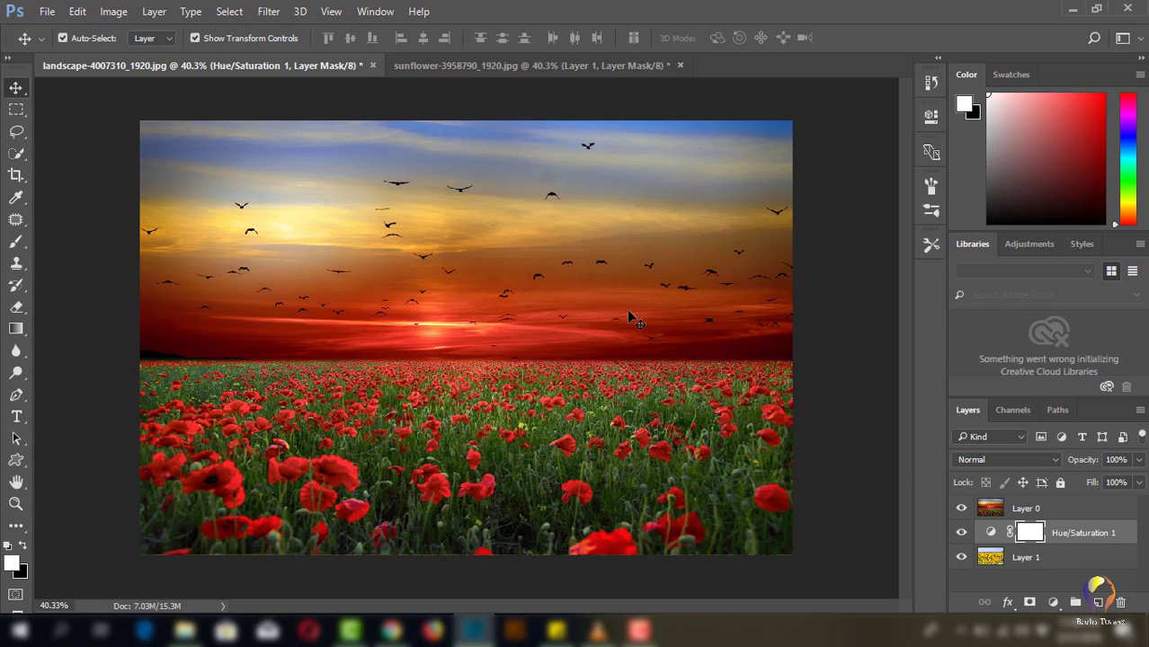
{"action": "left_click", "coordinate": [16, 109]}
{"action": "left_click", "coordinate": [71, 112]}
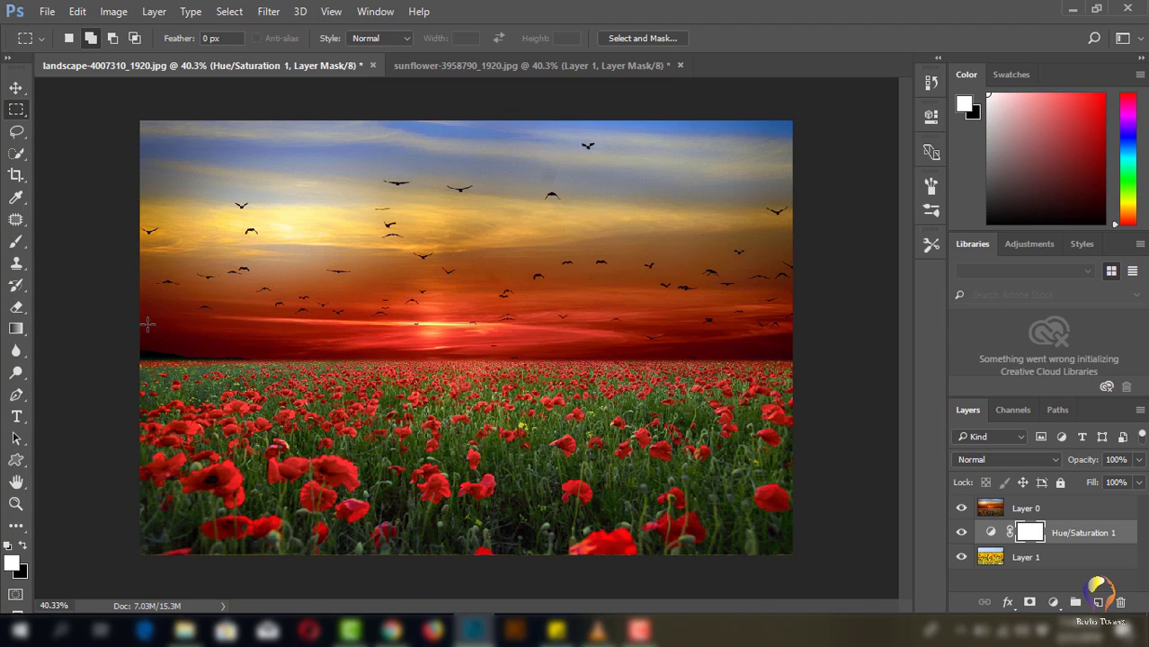
{"action": "left_click_drag", "start_coordinate": [139, 327], "coordinate": [792, 551]}
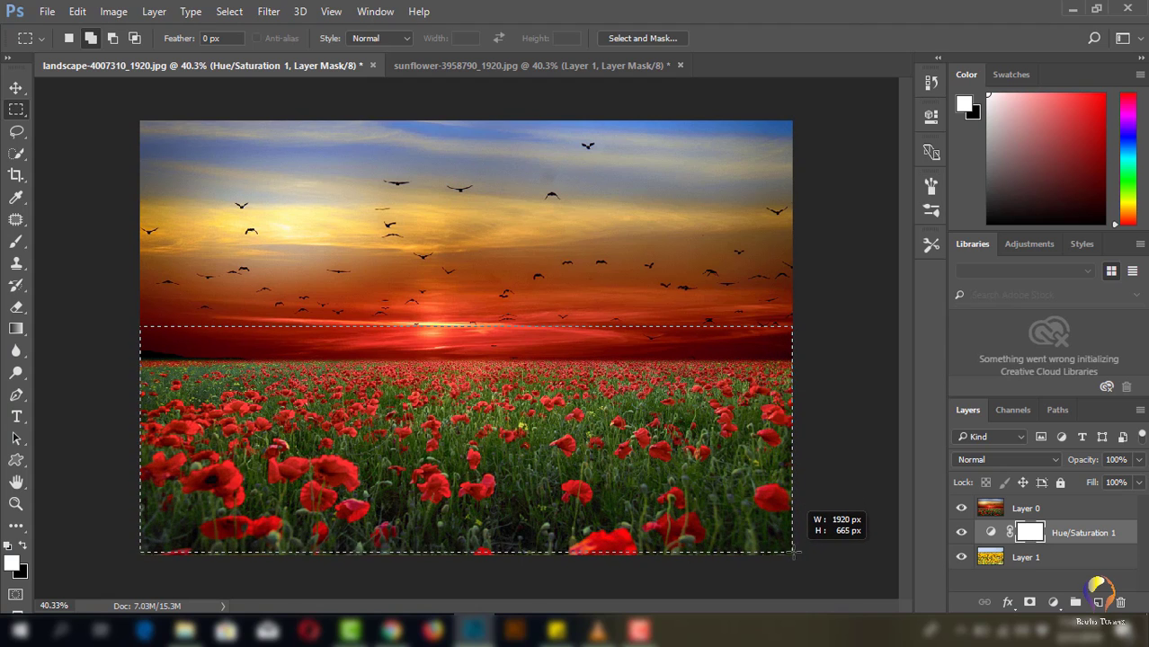
{"action": "left_click_drag", "start_coordinate": [792, 551], "coordinate": [792, 555]}
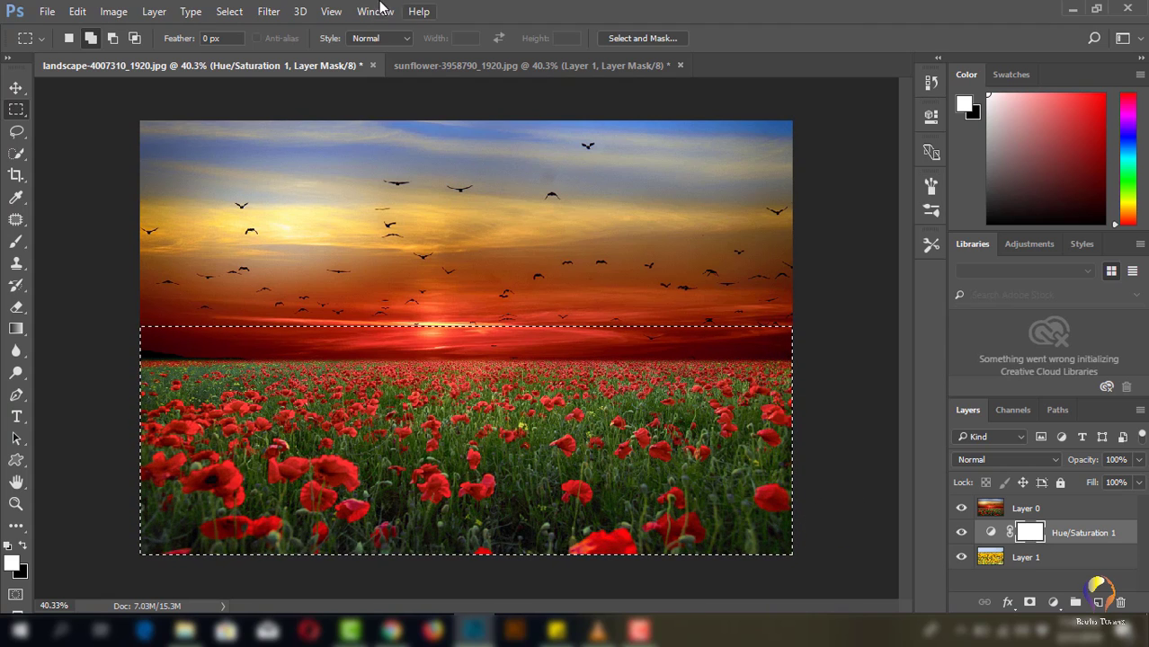
{"action": "left_click", "coordinate": [221, 12]}
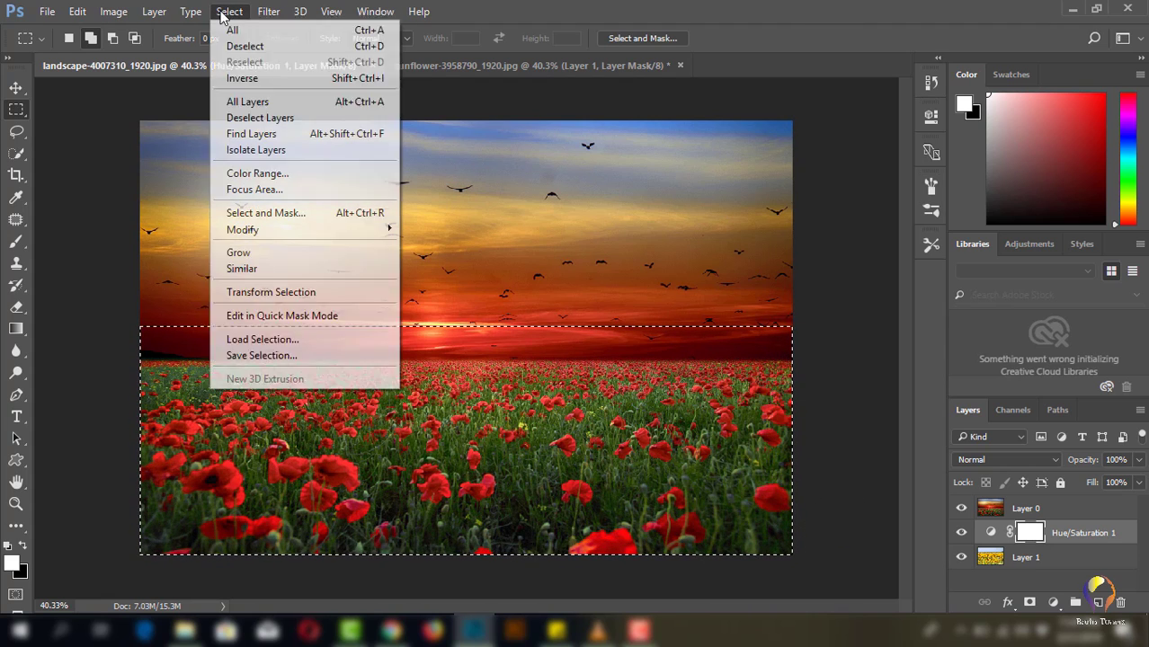
{"action": "left_click", "coordinate": [238, 79]}
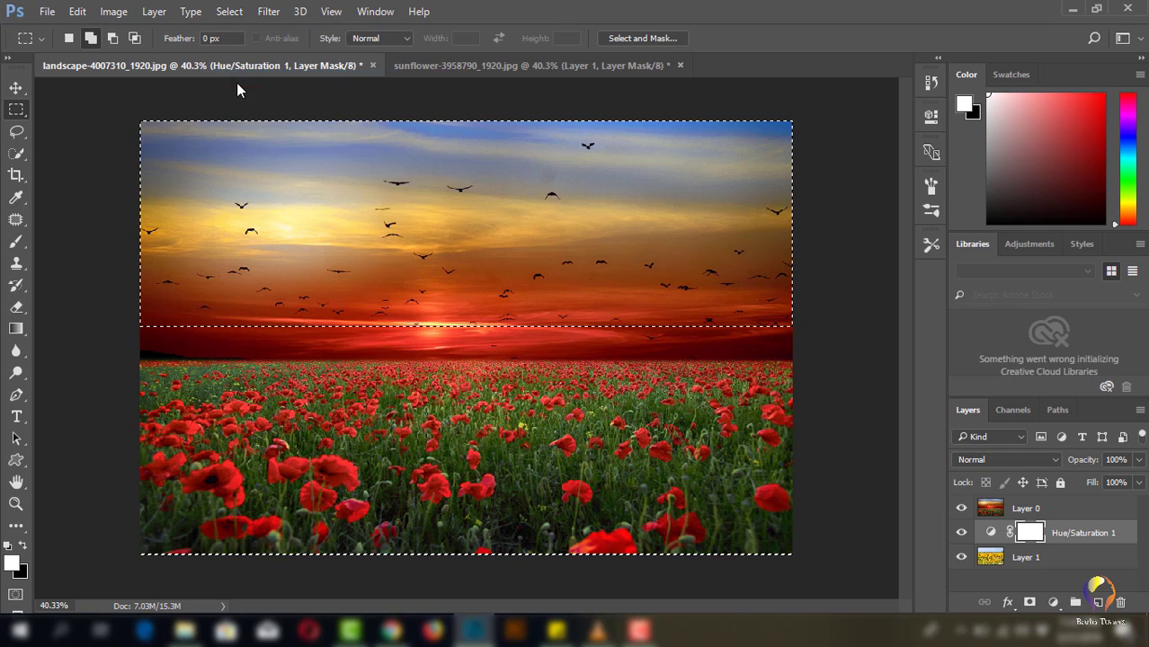
{"action": "left_click", "coordinate": [16, 88]}
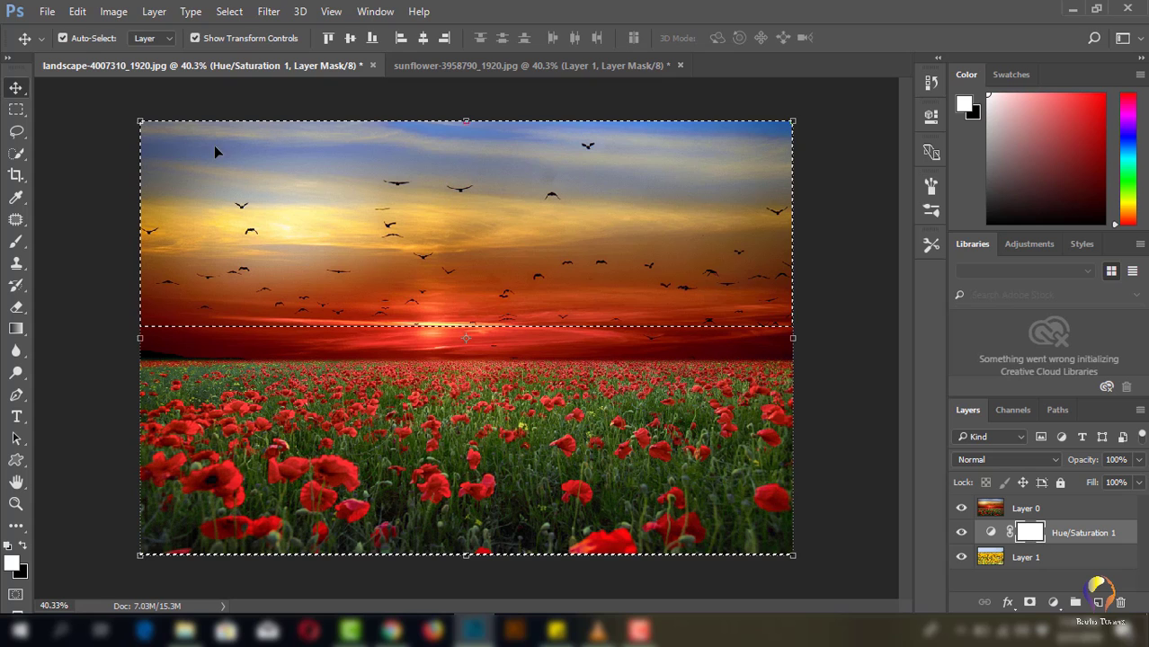
{"action": "left_click", "coordinate": [1039, 508]}
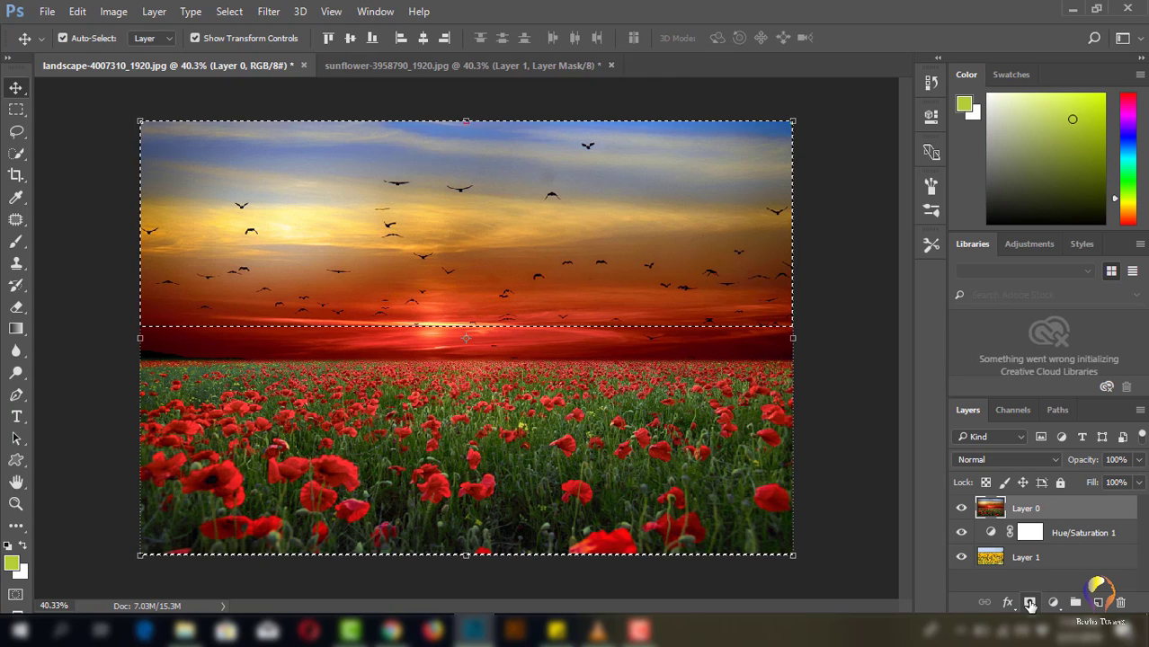
Step: Mask Layer 0 to its sky with about 140.3 px feather, then target its image
{"action": "left_click", "coordinate": [1031, 604]}
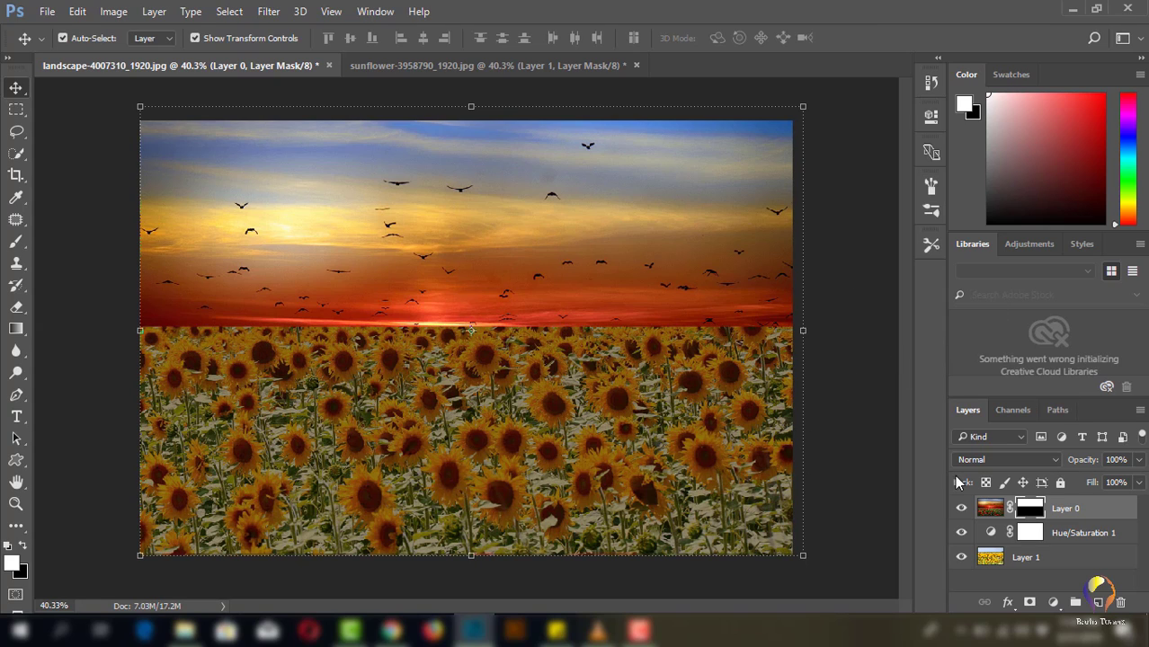
{"action": "left_click", "coordinate": [933, 119]}
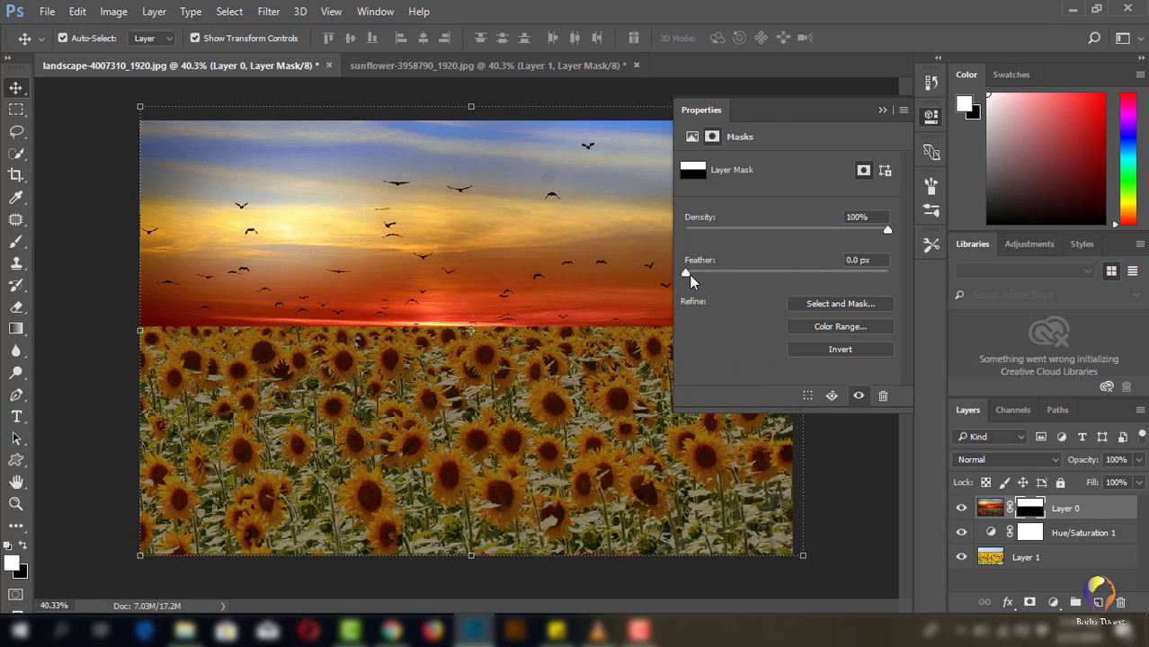
{"action": "left_click_drag", "start_coordinate": [687, 274], "coordinate": [828, 275]}
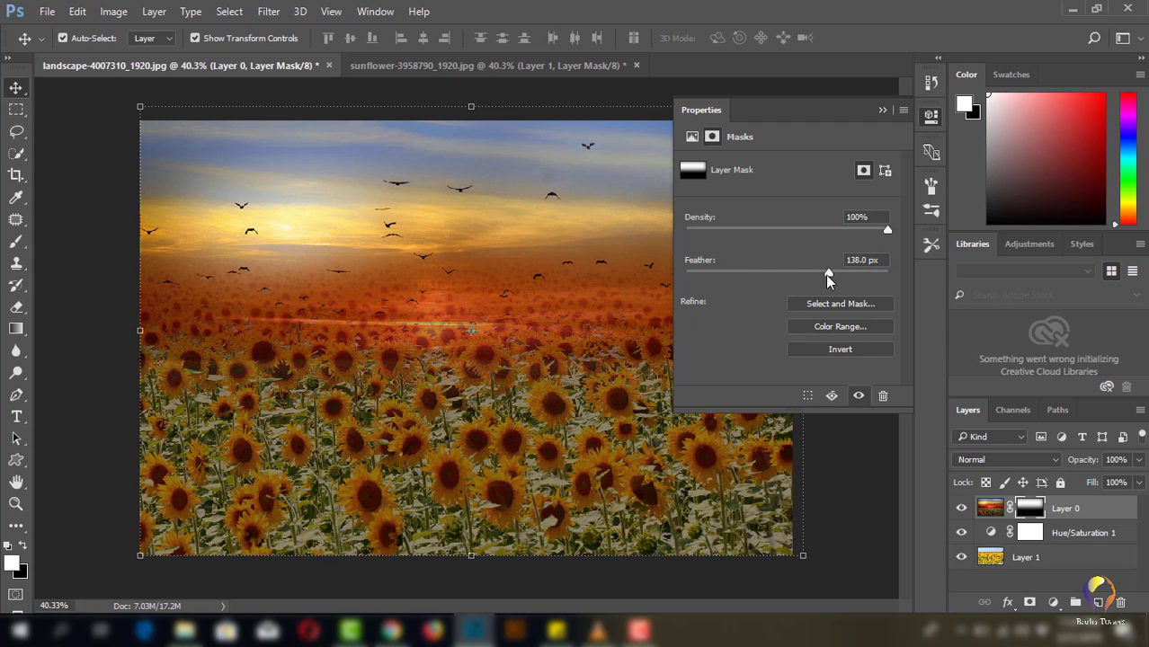
{"action": "left_click", "coordinate": [825, 276]}
{"action": "left_click_drag", "start_coordinate": [825, 272], "coordinate": [828, 270]}
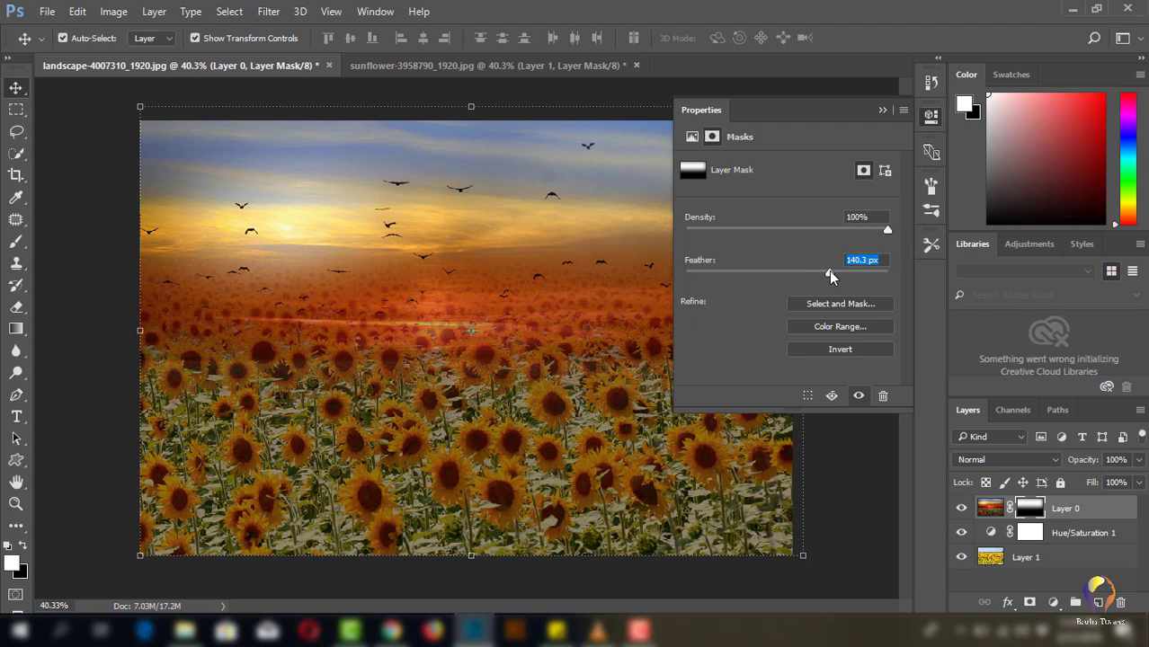
{"action": "left_click", "coordinate": [882, 110]}
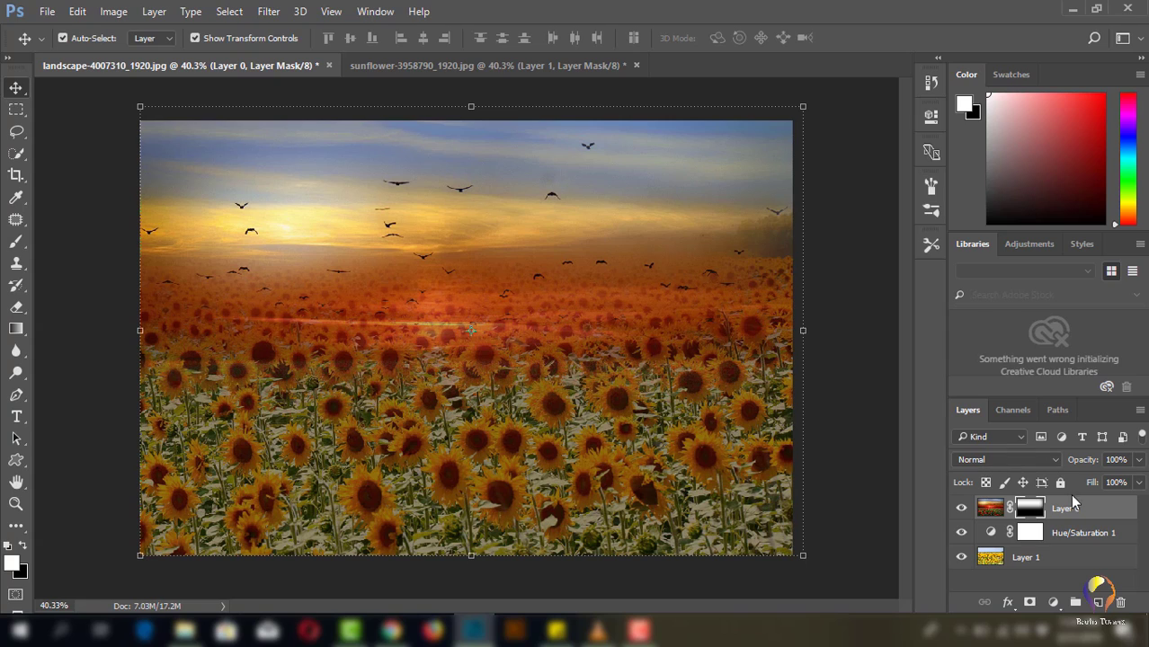
{"action": "left_click", "coordinate": [989, 509]}
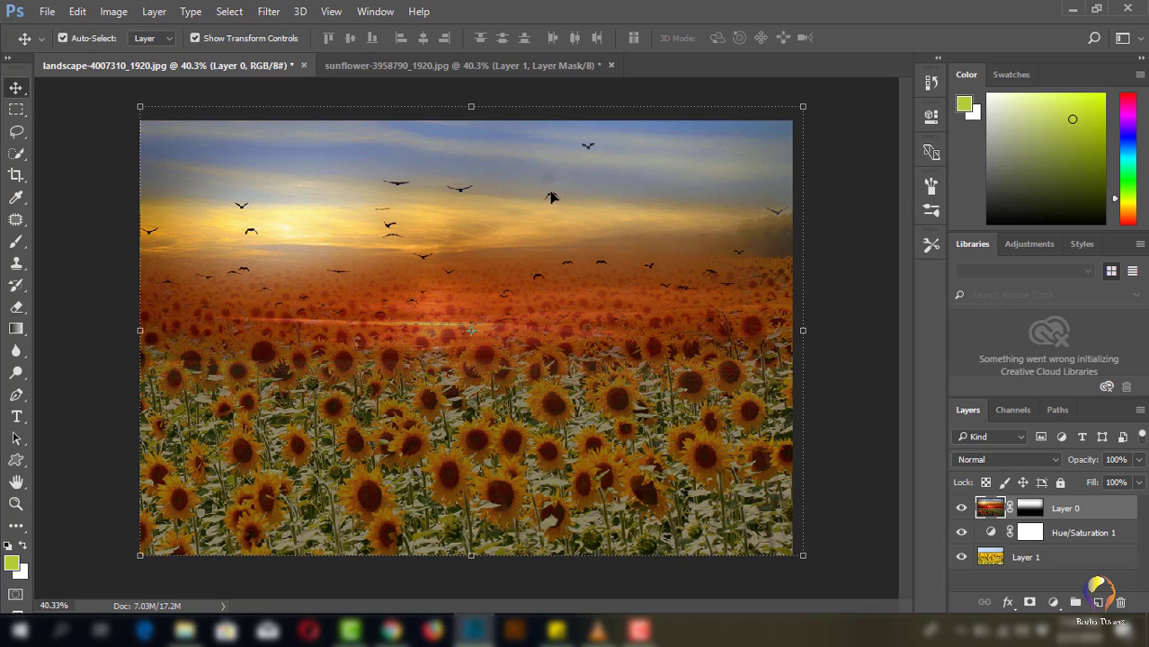
Step: Raise the sky layer about 70 px and lower the sunflower layer about 45 px
{"action": "mouse_move", "coordinate": [680, 200]}
{"action": "left_mouse_down"}
{"action": "mouse_move", "coordinate": [663, 155]}
{"action": "mouse_move", "coordinate": [679, 158]}
{"action": "left_mouse_up"}
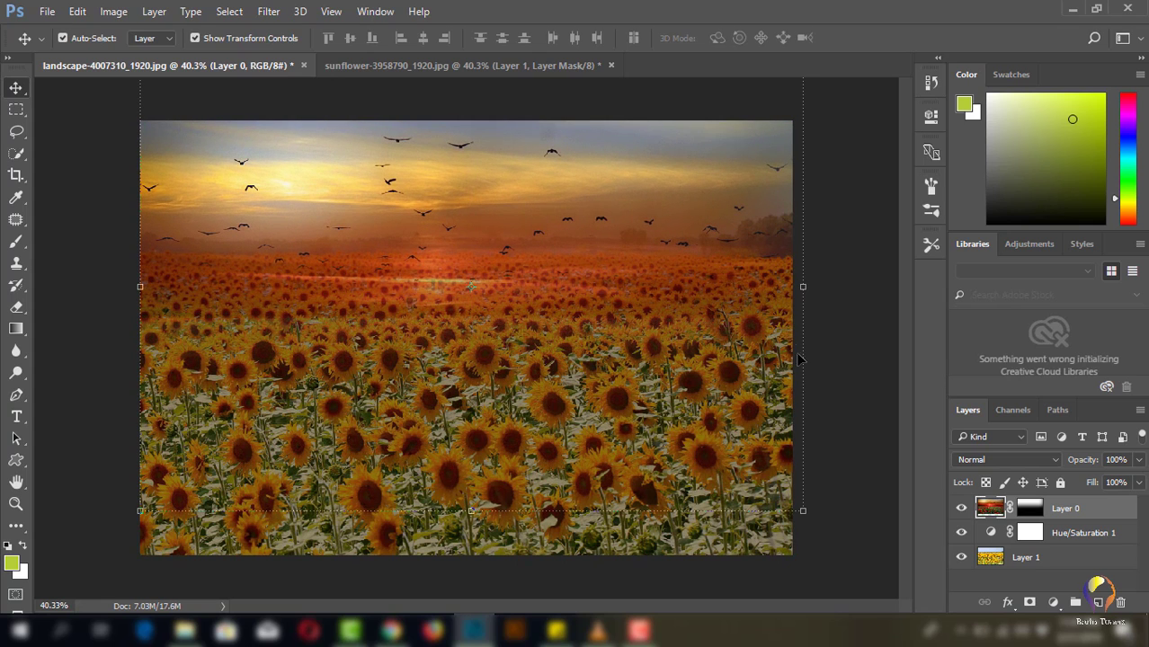
{"action": "left_click", "coordinate": [757, 551]}
{"action": "left_click_drag", "start_coordinate": [730, 550], "coordinate": [726, 564]}
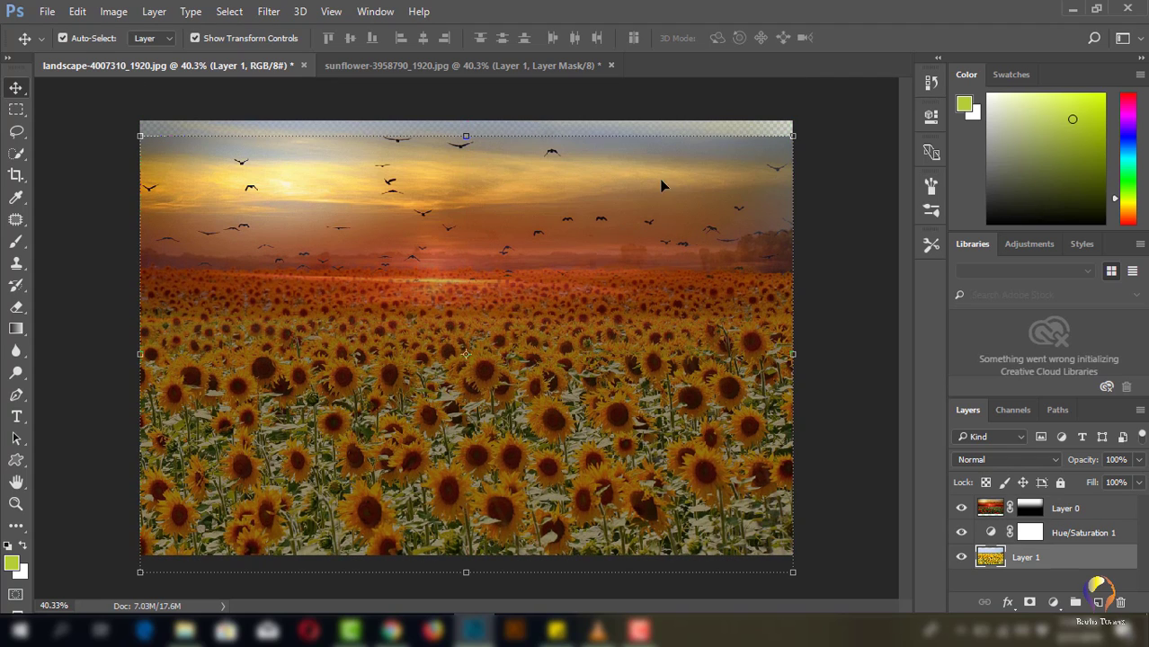
{"action": "left_click_drag", "start_coordinate": [650, 154], "coordinate": [647, 130]}
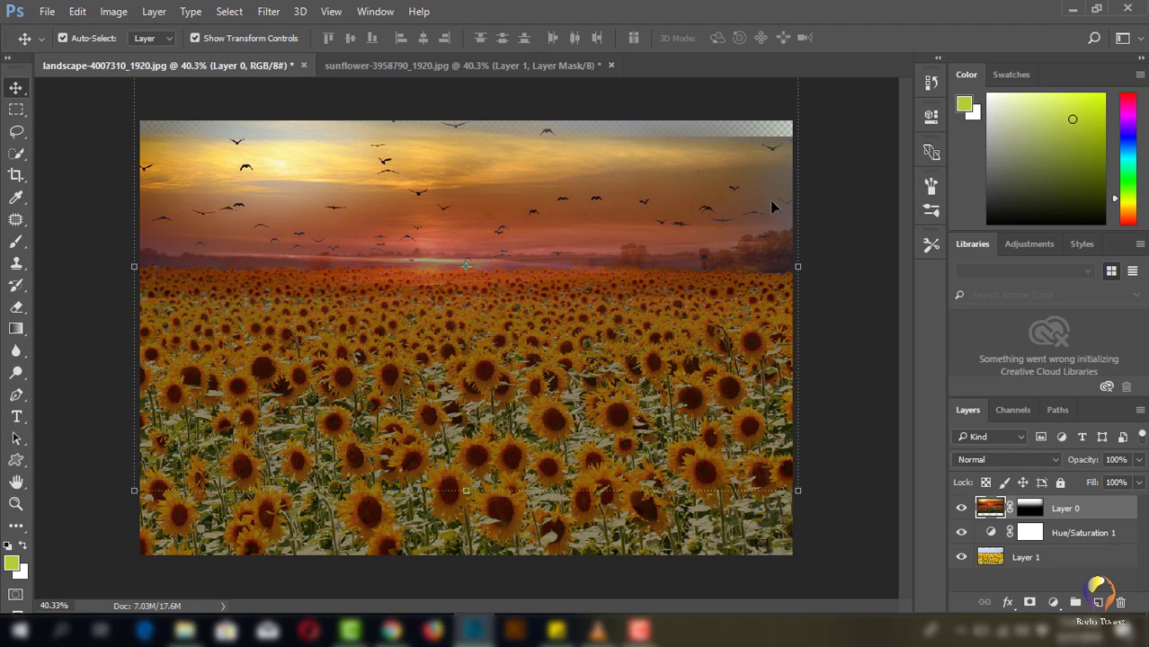
Step: Set Layer 0's mask feather to about 73.1 px, then make Layer 1 active again
{"action": "left_click", "coordinate": [931, 115]}
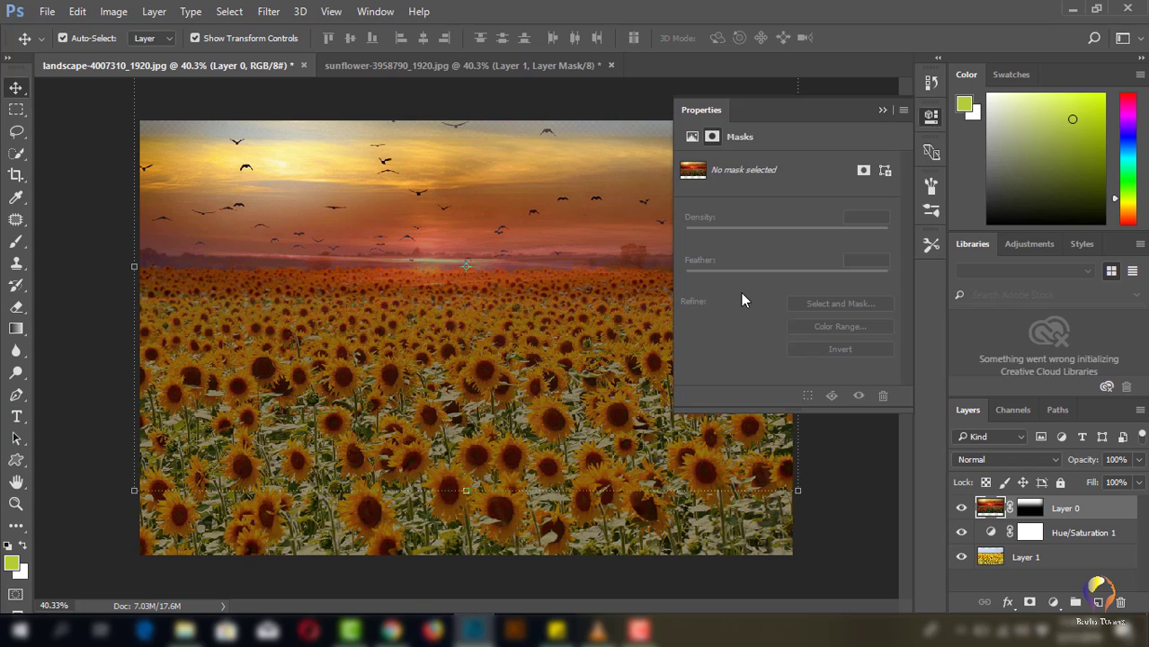
{"action": "left_click", "coordinate": [1031, 509]}
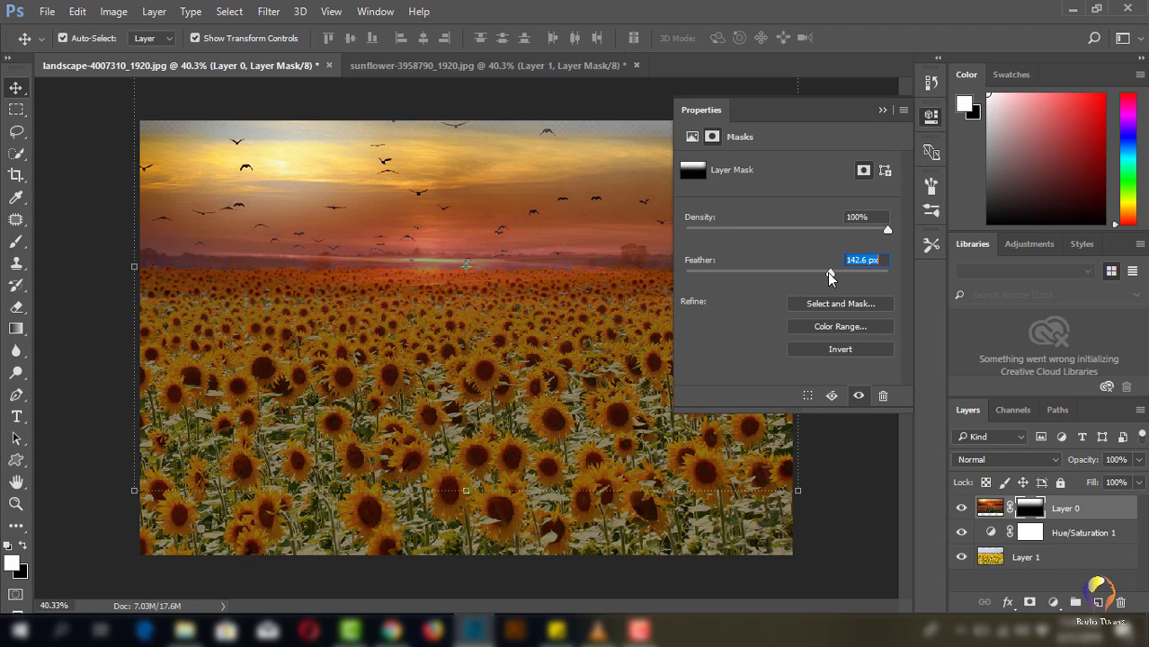
{"action": "left_click_drag", "start_coordinate": [825, 274], "coordinate": [793, 274]}
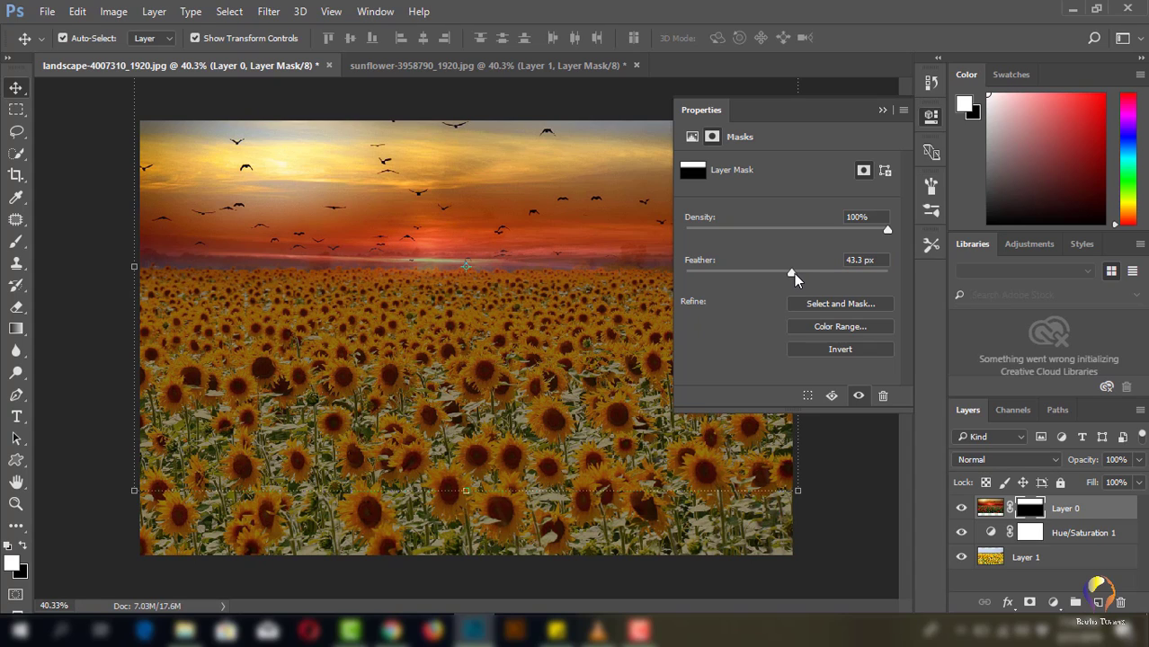
{"action": "left_click_drag", "start_coordinate": [794, 274], "coordinate": [804, 274]}
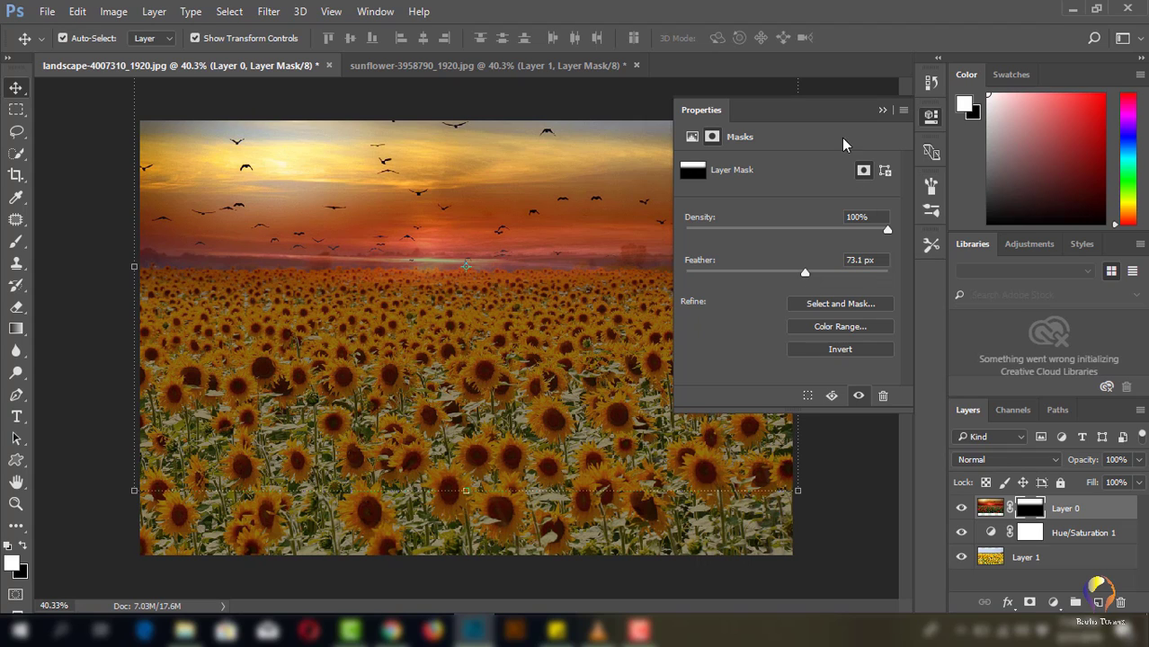
{"action": "left_click", "coordinate": [880, 112]}
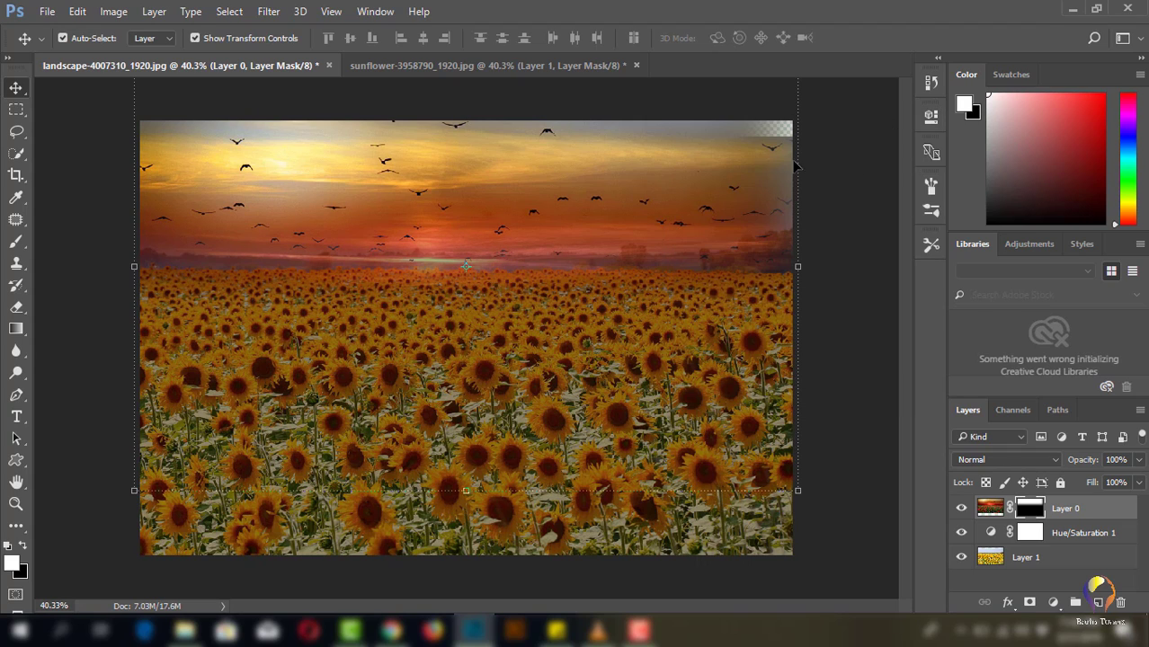
{"action": "left_click", "coordinate": [758, 547]}
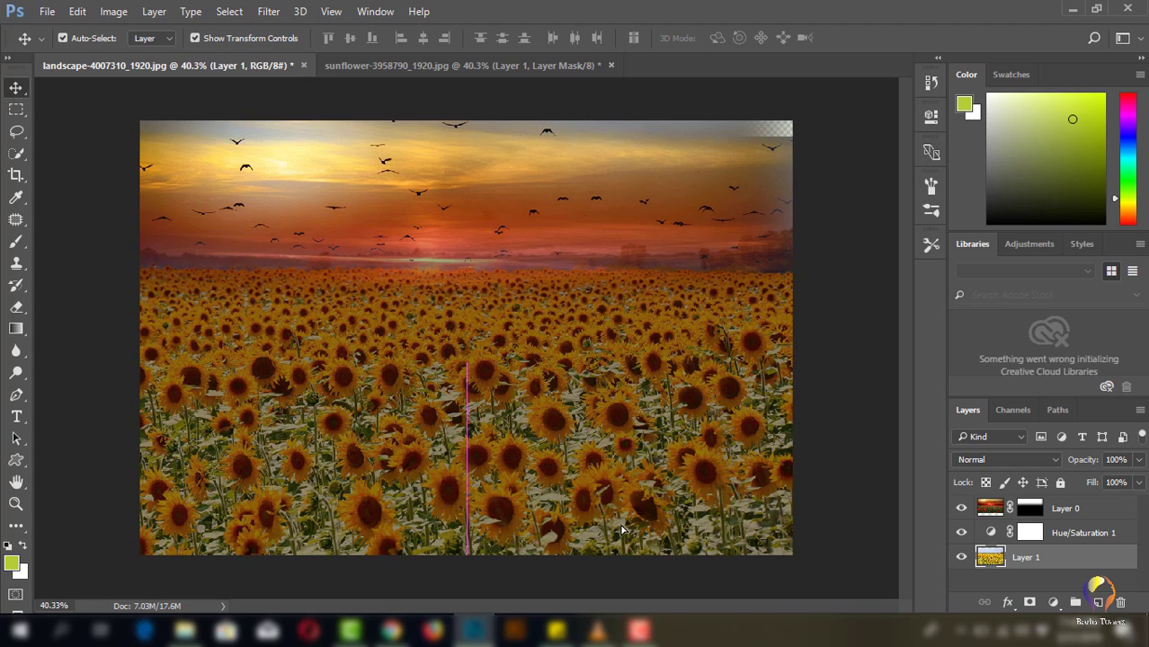
Step: Move the sunflower layer back up 45 px, deselect it, and return to the sunflower document
{"action": "left_click_drag", "start_coordinate": [620, 539], "coordinate": [619, 523]}
{"action": "left_click", "coordinate": [863, 433]}
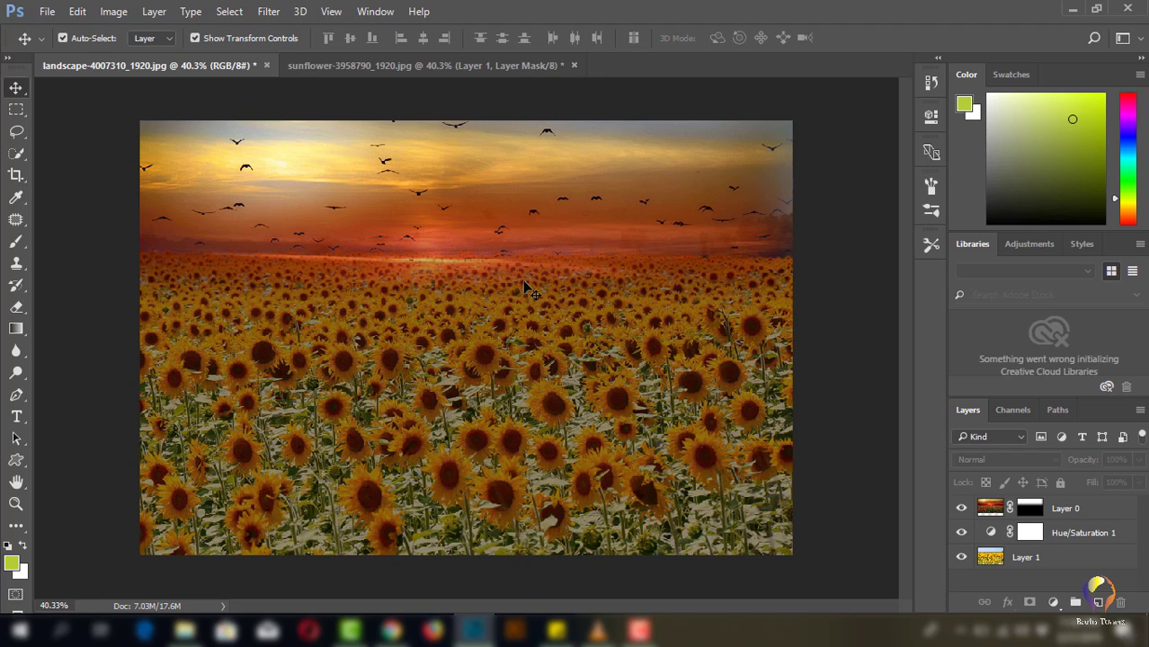
{"action": "left_click", "coordinate": [391, 64]}
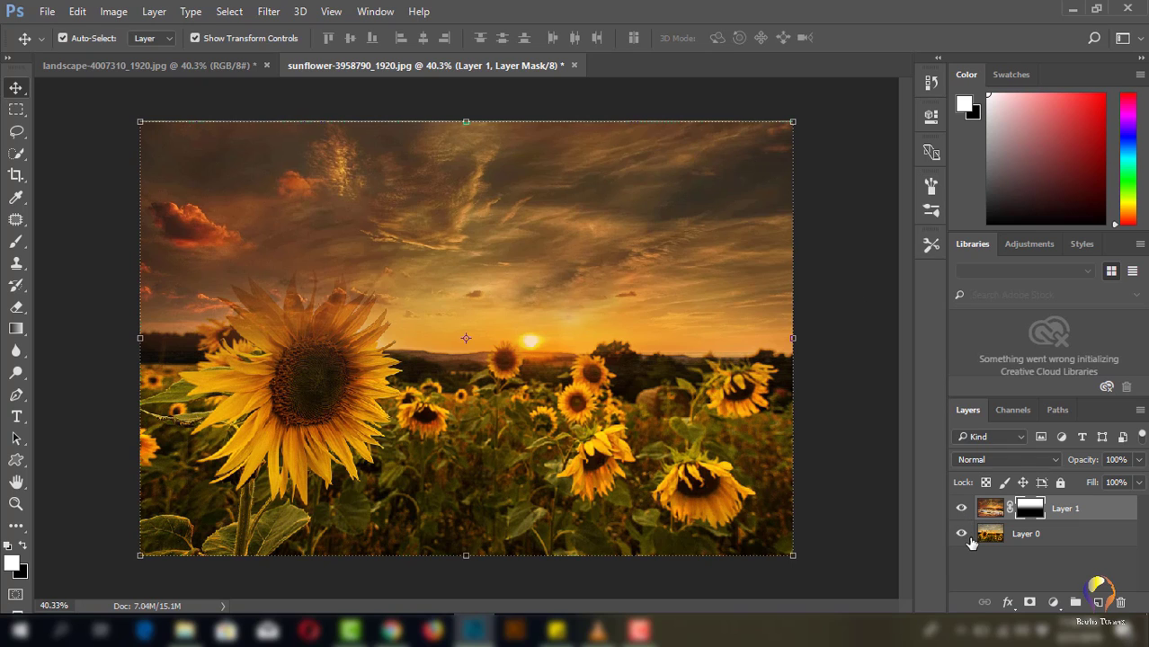
Step: Toggle Layer 1 and Layer 0 visibility in both documents to compare, ending on the landscape composite
{"action": "left_click", "coordinate": [961, 508]}
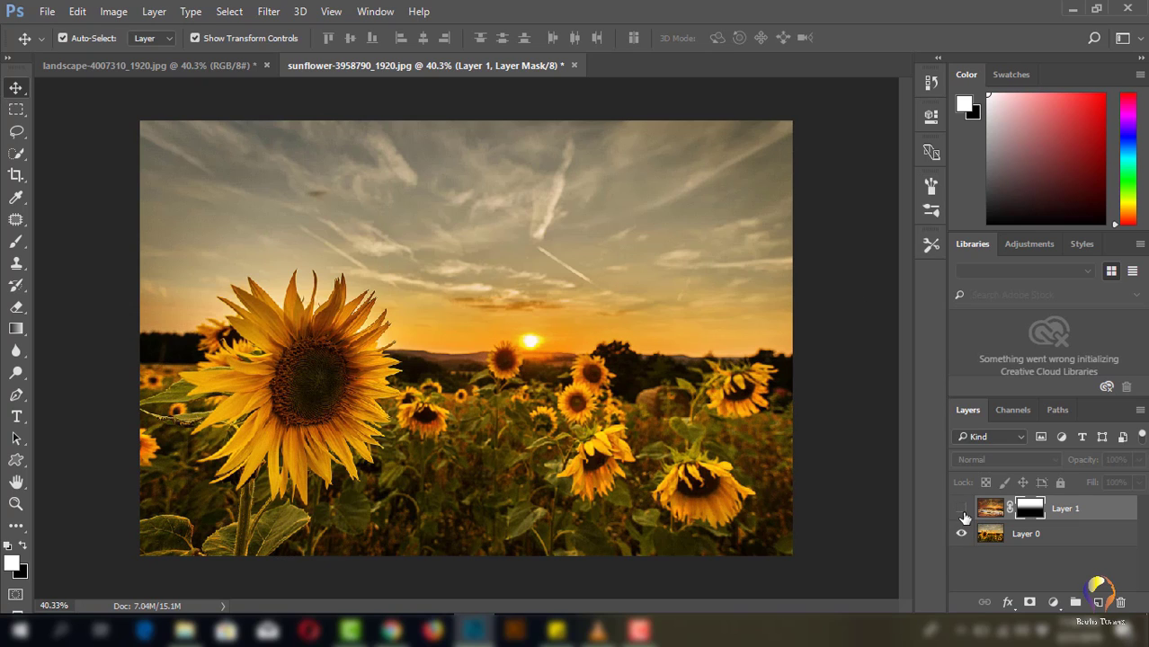
{"action": "left_click", "coordinate": [961, 508]}
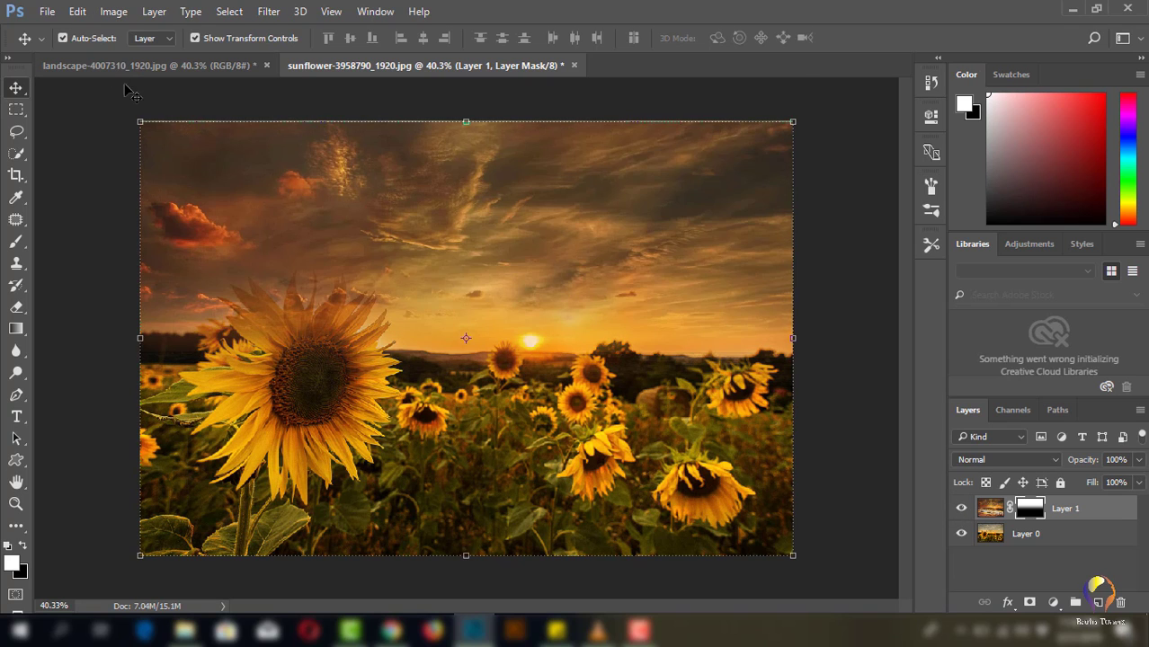
{"action": "left_click", "coordinate": [145, 69]}
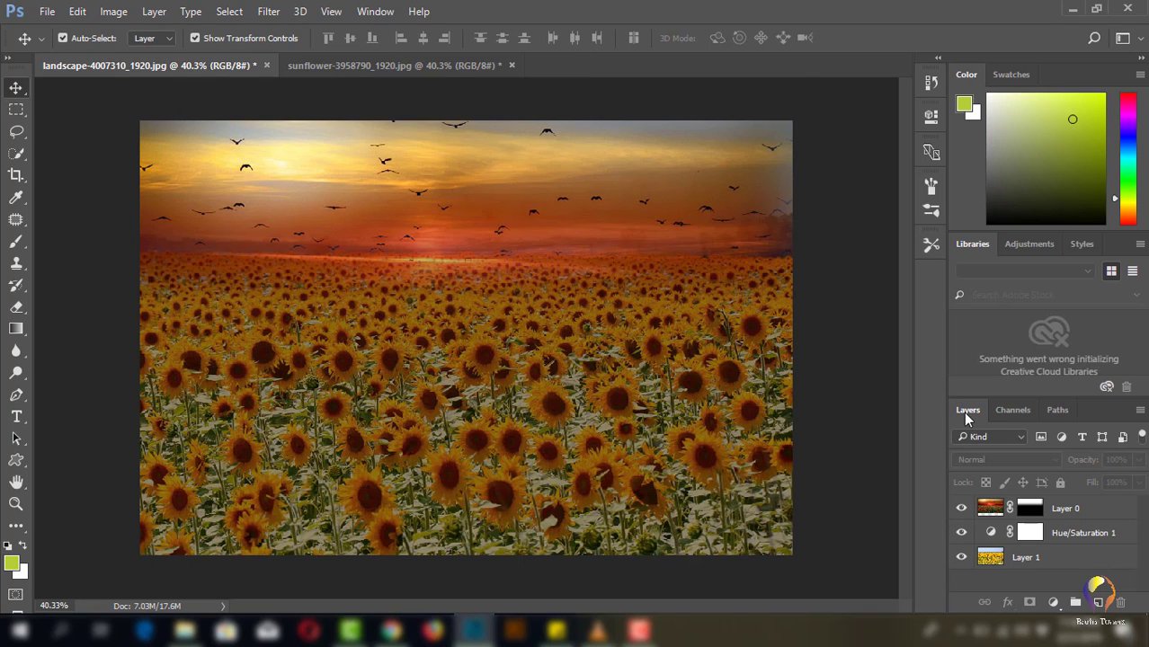
{"action": "left_click", "coordinate": [961, 510]}
{"action": "left_click", "coordinate": [962, 510]}
{"action": "left_click", "coordinate": [359, 67]}
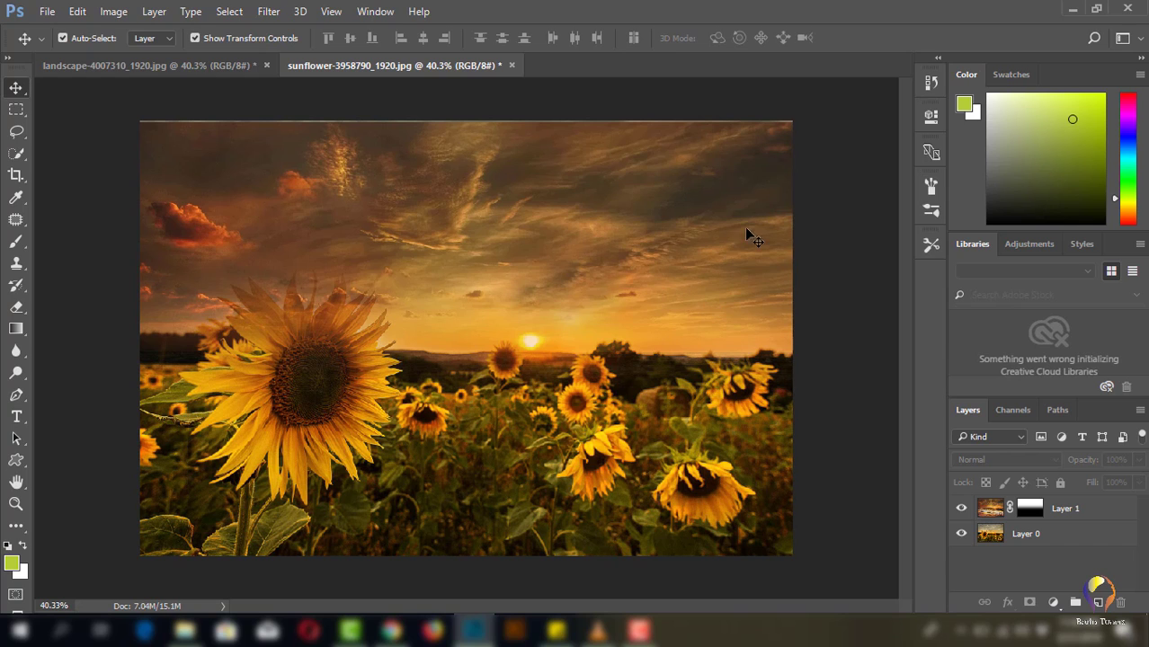
{"action": "left_click", "coordinate": [209, 65]}
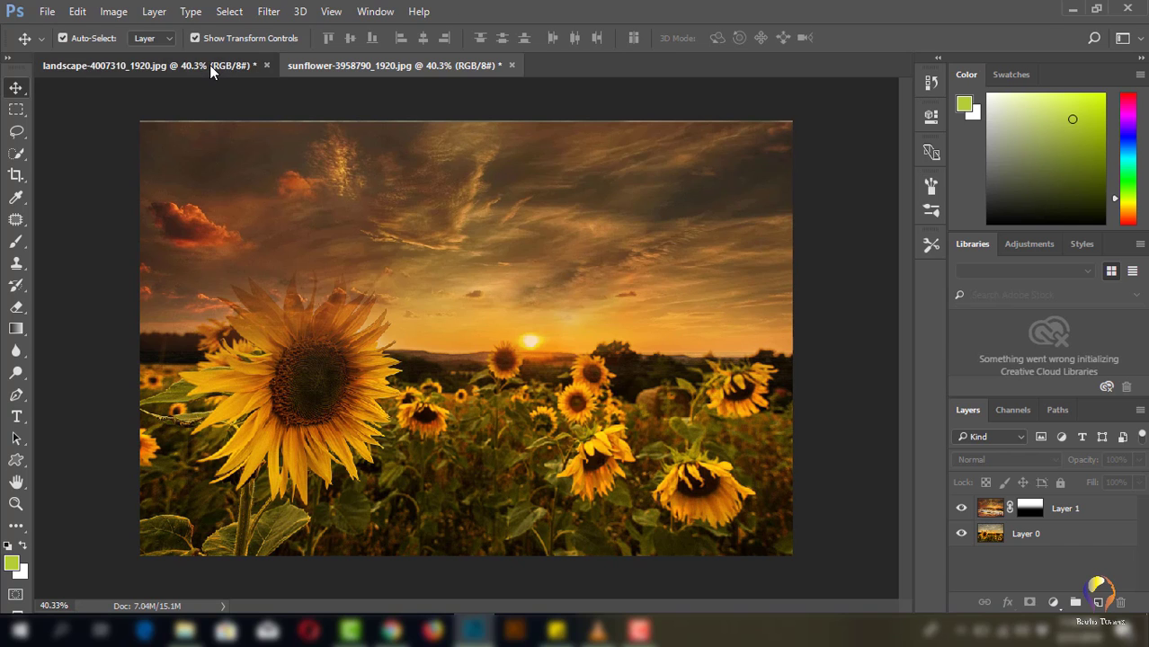